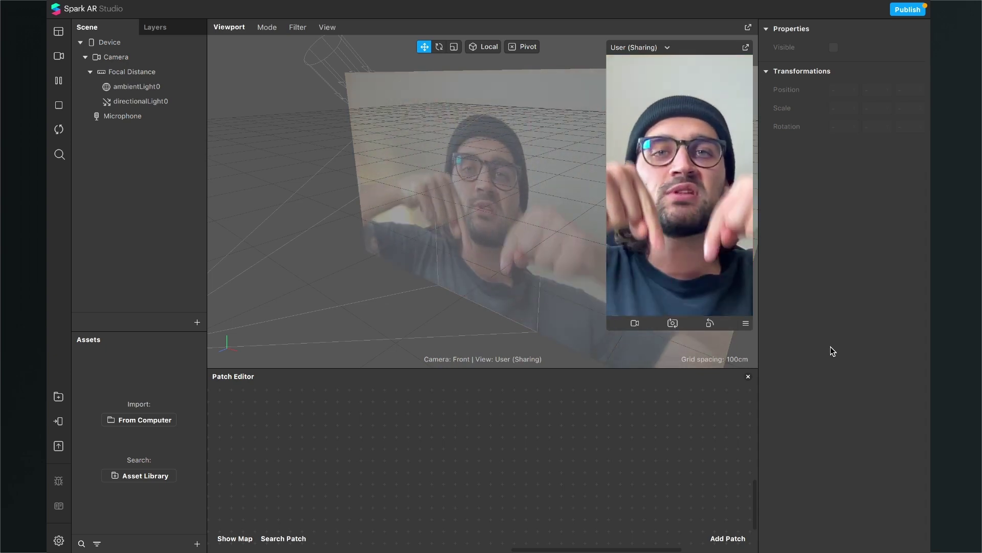
- Switch to the Downloads folder in Finder, extract Radial Blur.zip and open the extracted Radial Blur folder
{"action": "key", "text": "ctrl+Right"}
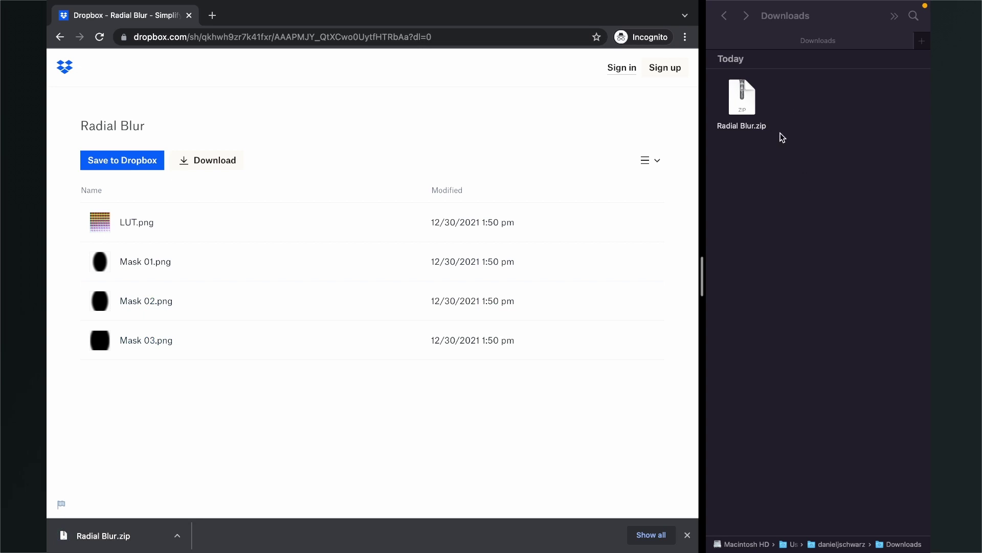
{"action": "double_click", "coordinate": [751, 105]}
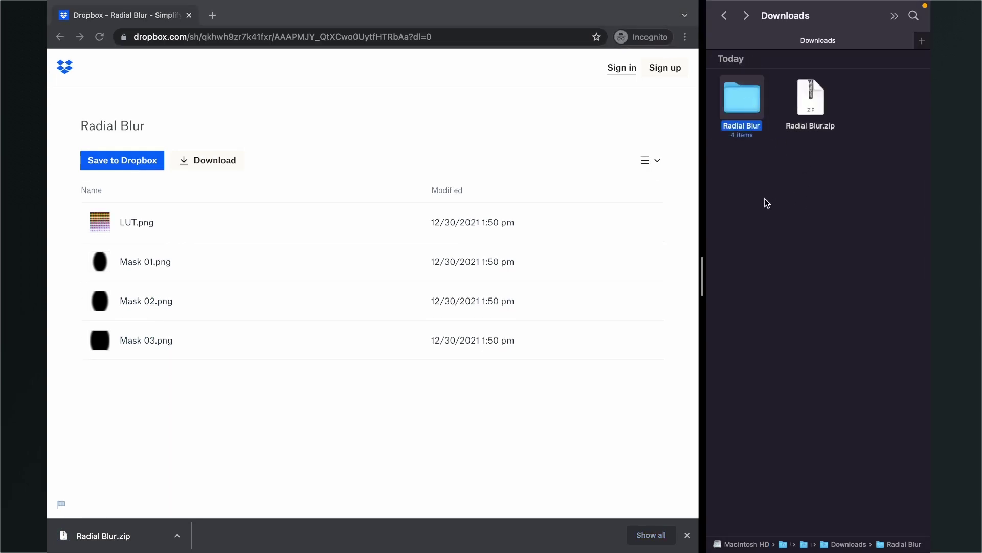
{"action": "double_click", "coordinate": [753, 104]}
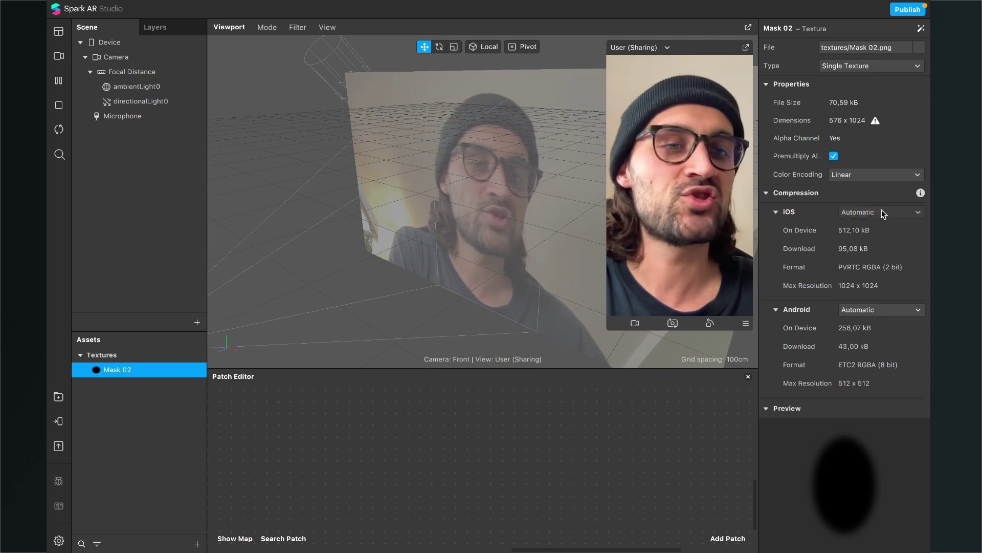
- Set the Mask 02 texture's compression to None for iOS, Android and Older Android
{"action": "left_click", "coordinate": [870, 240]}
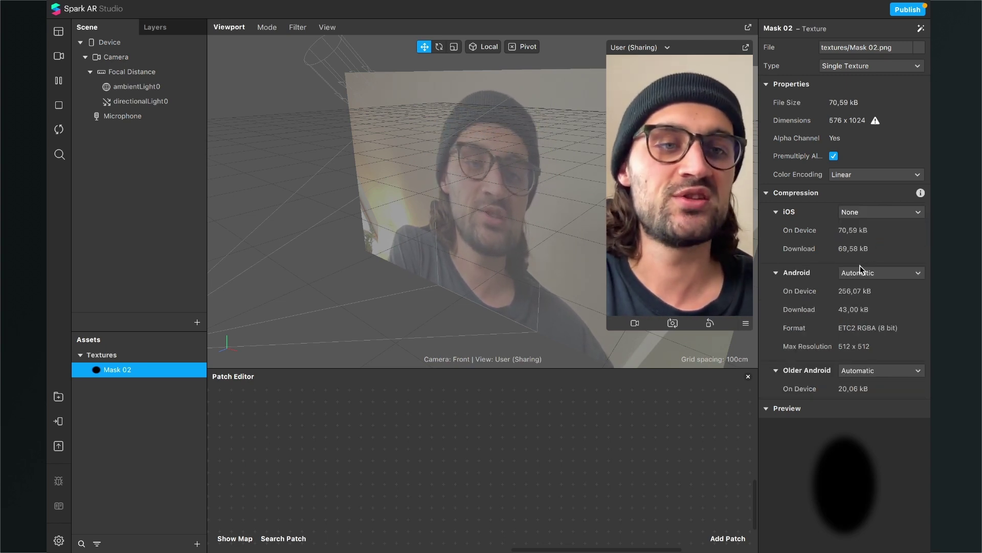
{"action": "left_click", "coordinate": [860, 267]}
{"action": "left_click", "coordinate": [873, 300]}
{"action": "left_click", "coordinate": [874, 333]}
{"action": "left_click", "coordinate": [873, 360]}
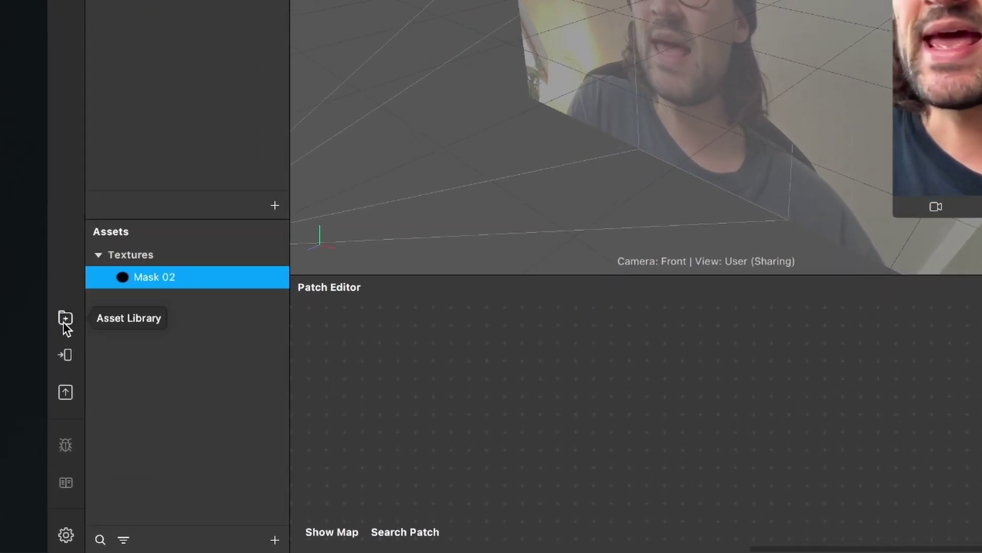
- Search the AR Library for "blur" and import the Blur patch asset by Spark AR Assets into the project
{"action": "left_click", "coordinate": [66, 321]}
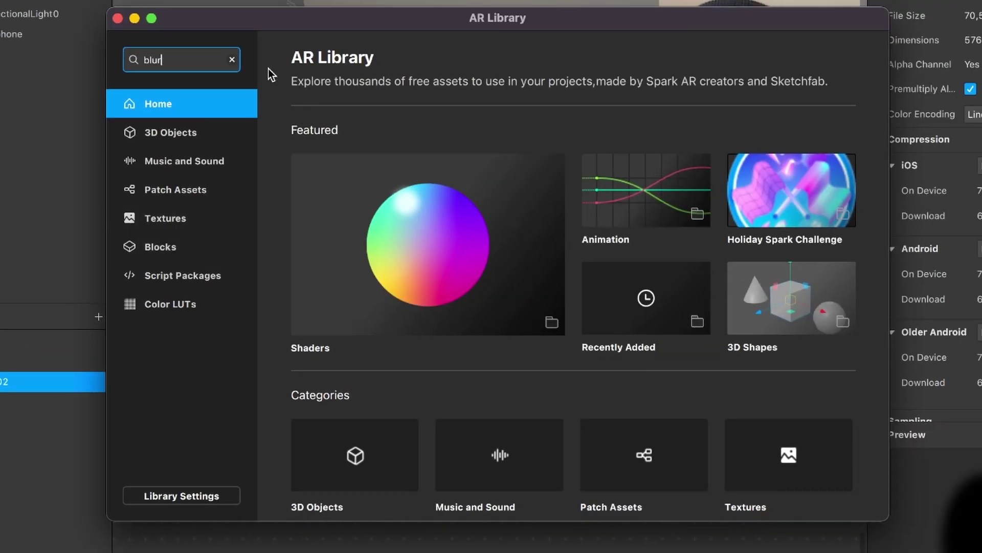
{"action": "type", "text": "blur"}
{"action": "key", "text": "Return"}
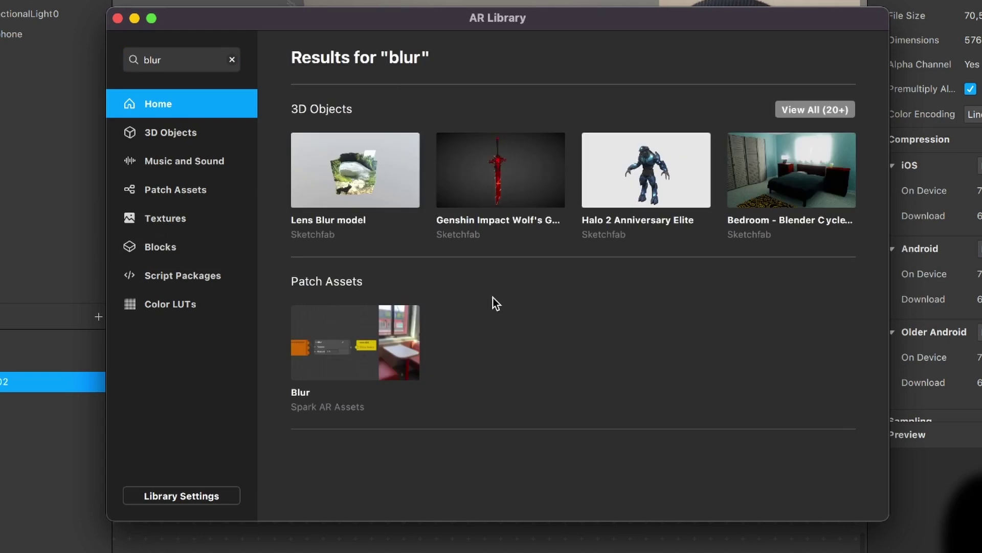
{"action": "left_click", "coordinate": [302, 386]}
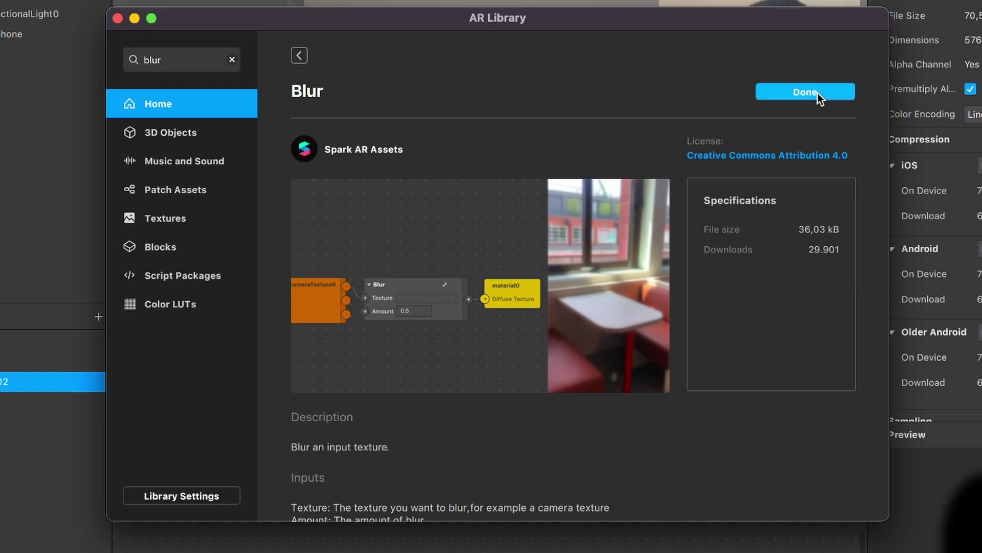
{"action": "left_click", "coordinate": [118, 18]}
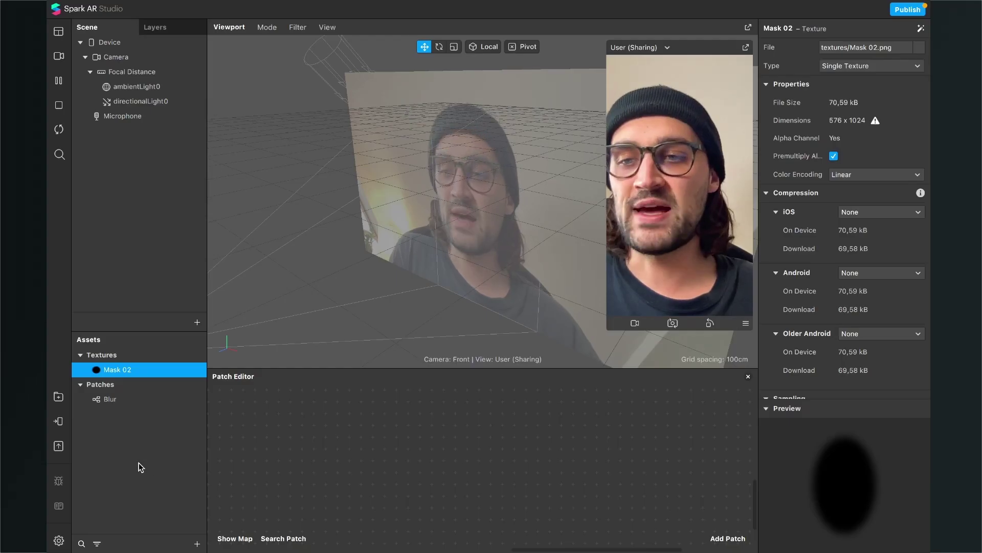
- Create a new material in the project assets and name it Blur
{"action": "left_click", "coordinate": [139, 463]}
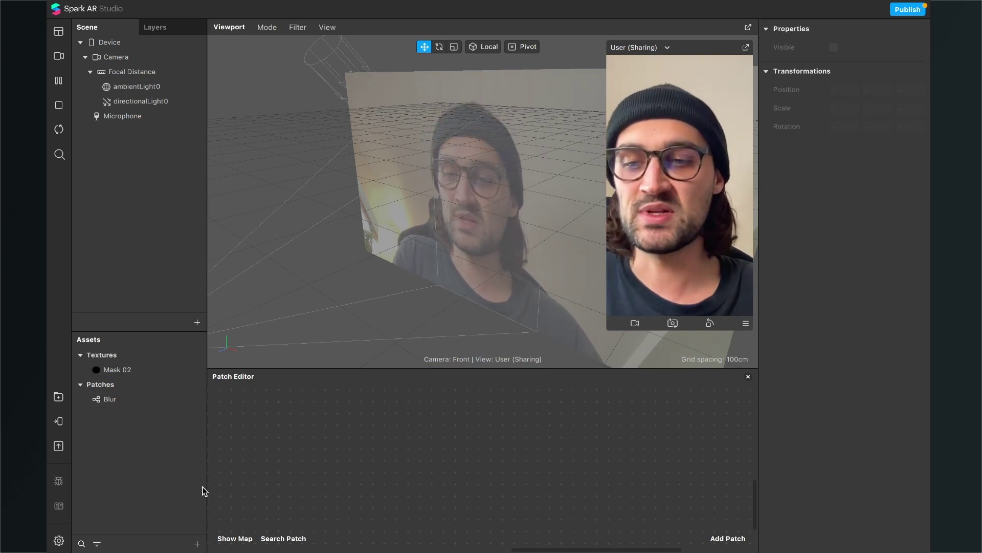
{"action": "left_click", "coordinate": [197, 543]}
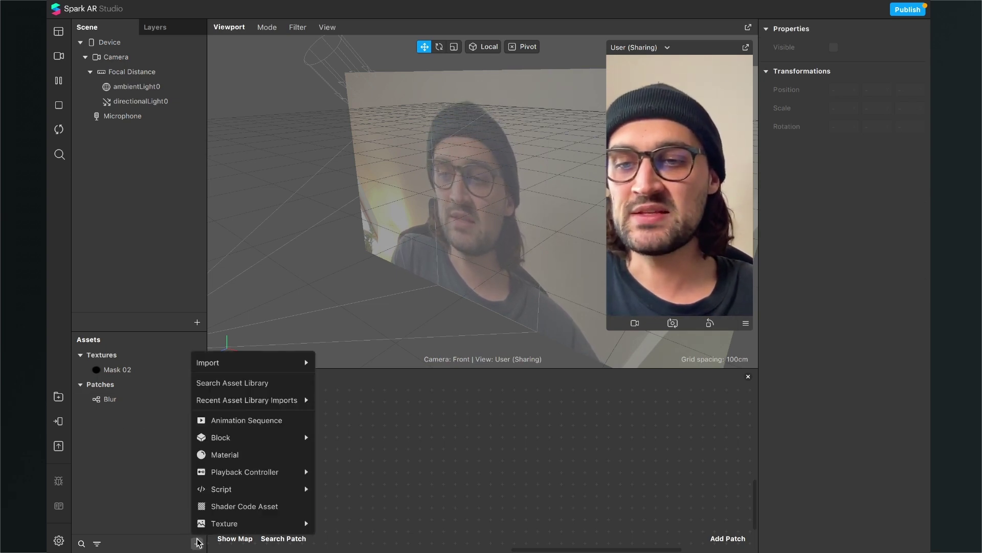
{"action": "left_click", "coordinate": [237, 454]}
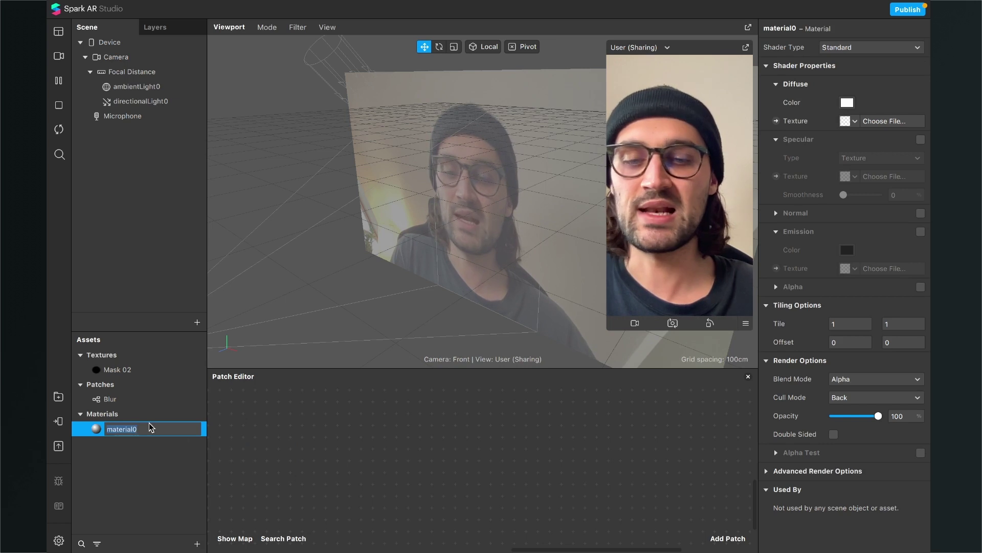
{"action": "type", "text": "B"}
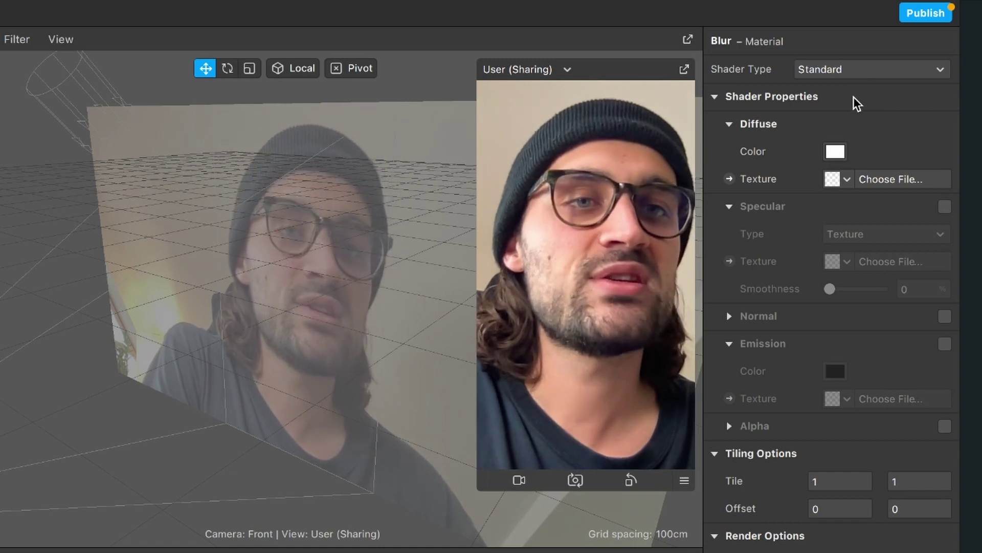
- Set the Blur material's shader type to Flat and create a patch for its diffuse texture, placed clear of the graph's centre
{"action": "left_click", "coordinate": [875, 76]}
{"action": "left_click", "coordinate": [875, 76]}
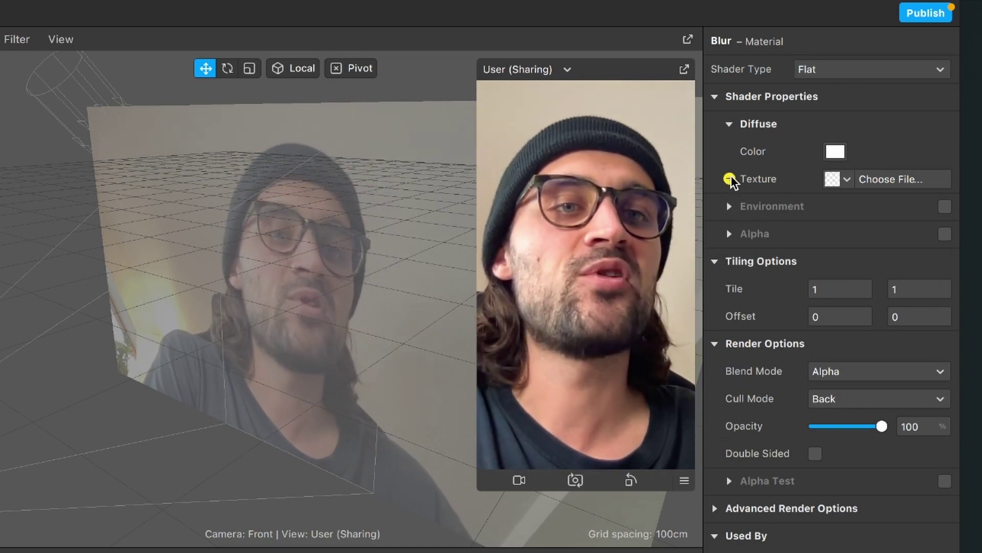
{"action": "left_click", "coordinate": [729, 179]}
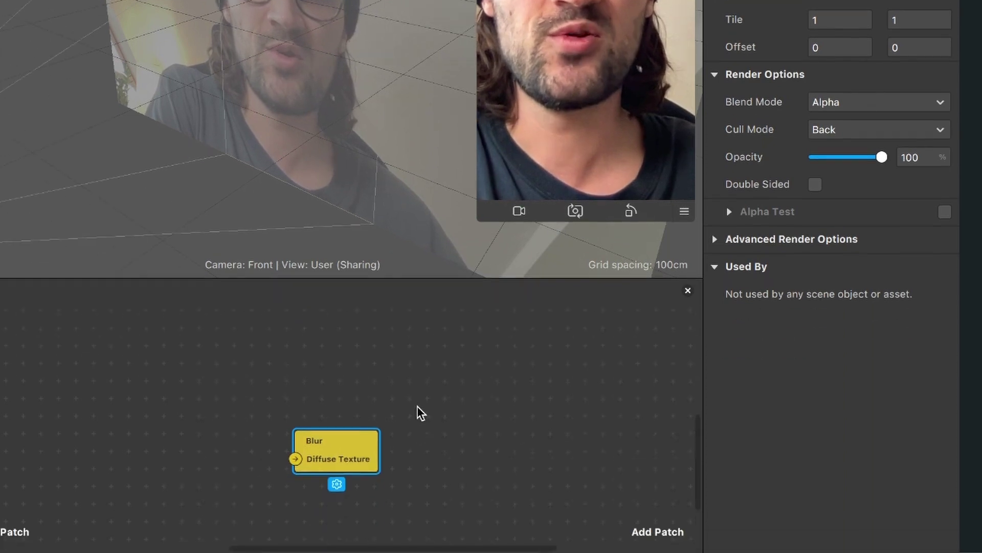
{"action": "left_click_drag", "start_coordinate": [296, 474], "coordinate": [614, 417]}
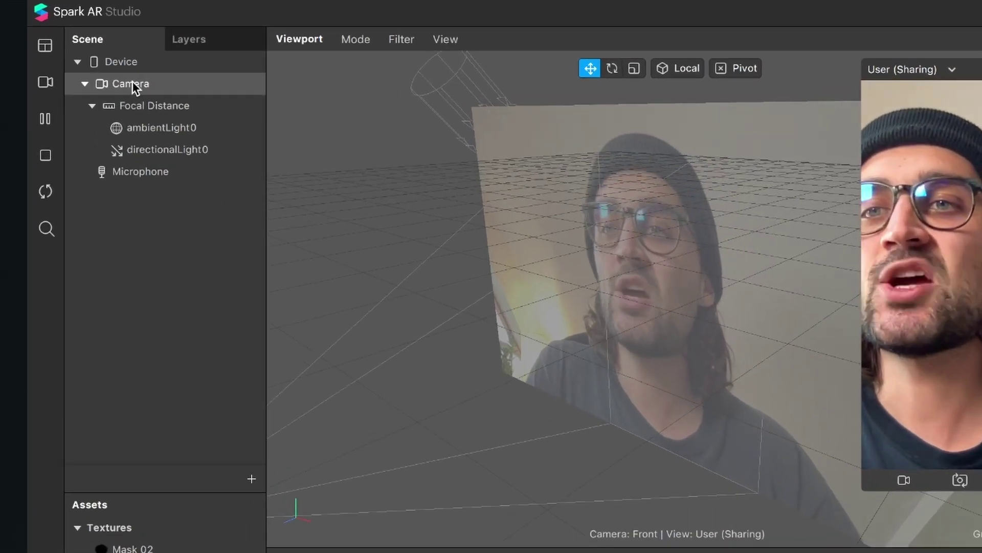
- Extract the camera's texture and add cameraTexture0 to the patch graph
{"action": "left_click", "coordinate": [132, 82]}
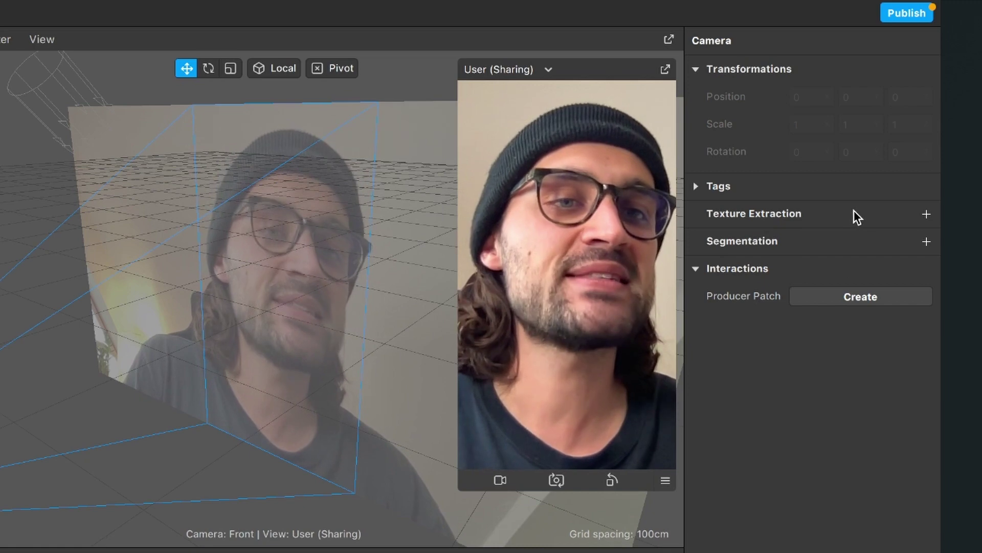
{"action": "left_click", "coordinate": [925, 213]}
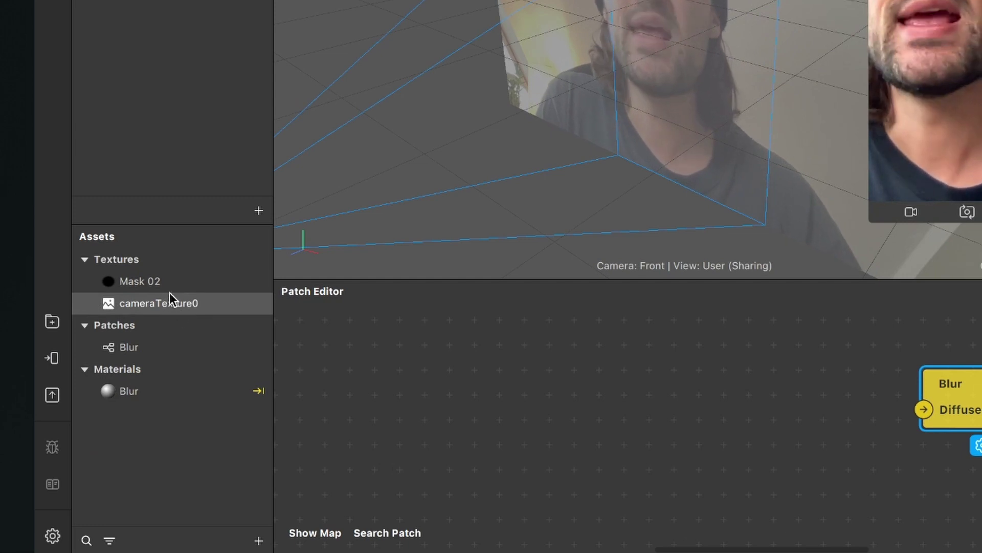
{"action": "left_click_drag", "start_coordinate": [163, 307], "coordinate": [431, 412]}
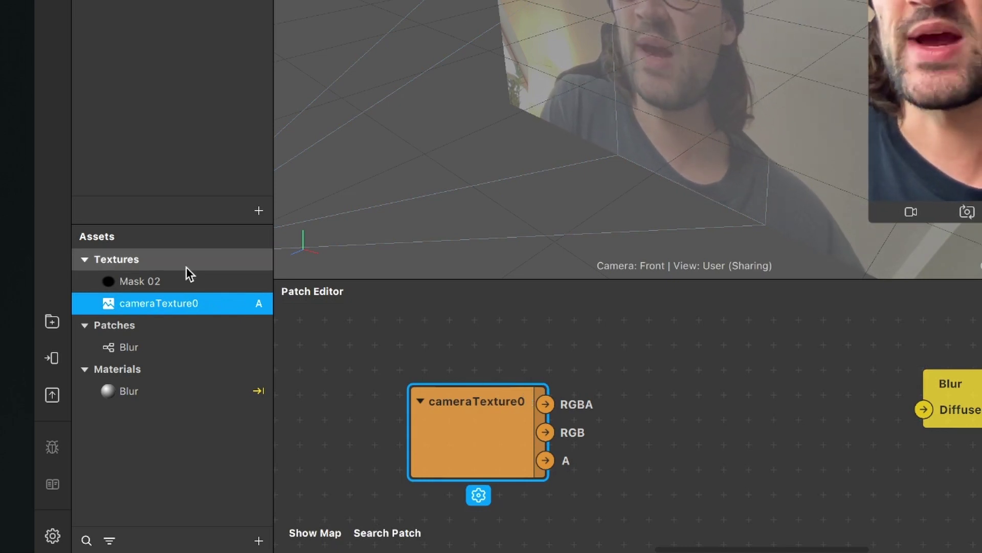
- Add the Blur patch to the graph and connect cameraTexture0's RGBA through it to the Blur material's Diffuse Texture
{"action": "left_click_drag", "start_coordinate": [165, 341], "coordinate": [737, 386]}
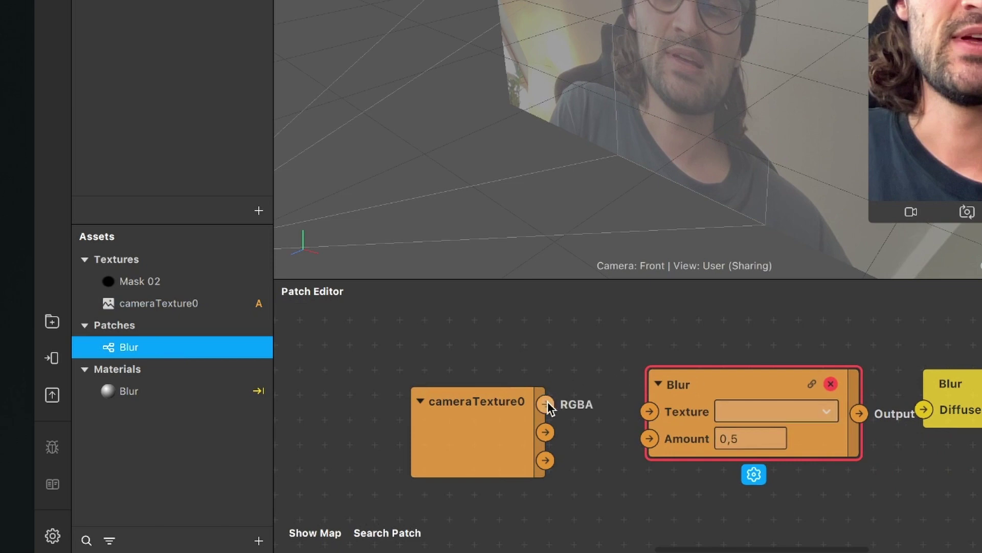
{"action": "left_click_drag", "start_coordinate": [547, 402], "coordinate": [653, 412]}
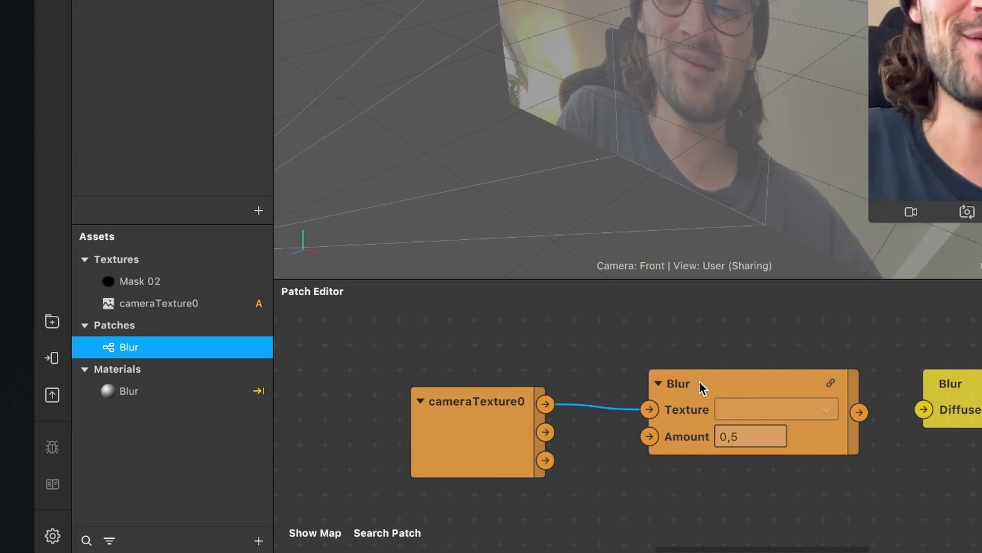
{"action": "scroll", "coordinate": [725, 384], "scroll_direction": "right", "scroll_amount": 5}
{"action": "left_click_drag", "start_coordinate": [699, 364], "coordinate": [690, 393]}
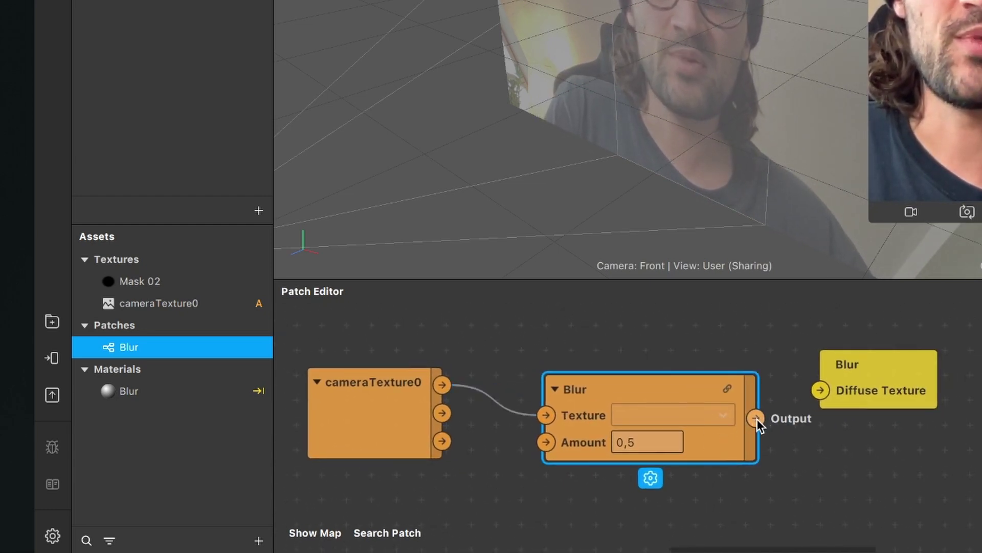
{"action": "left_click_drag", "start_coordinate": [757, 417], "coordinate": [818, 390]}
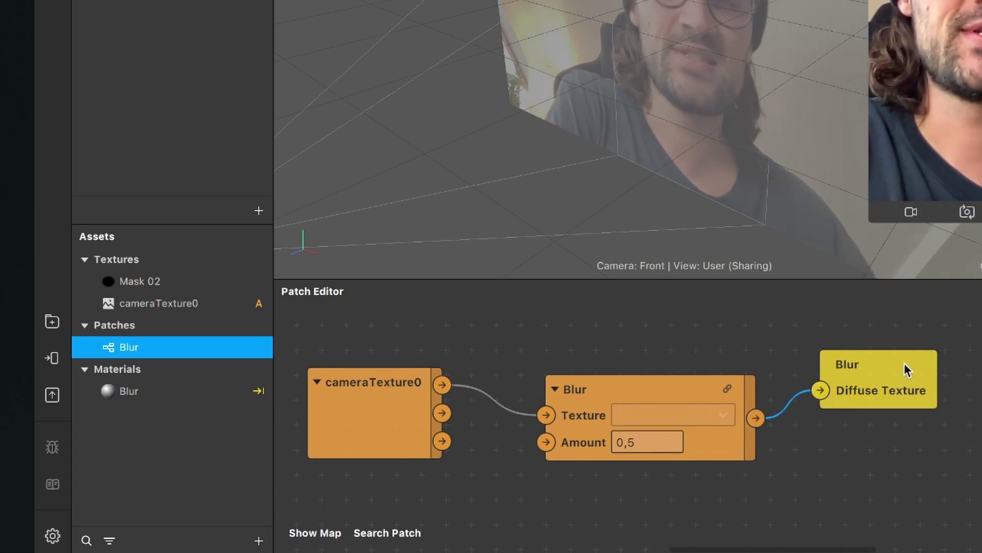
{"action": "left_click_drag", "start_coordinate": [904, 363], "coordinate": [980, 387]}
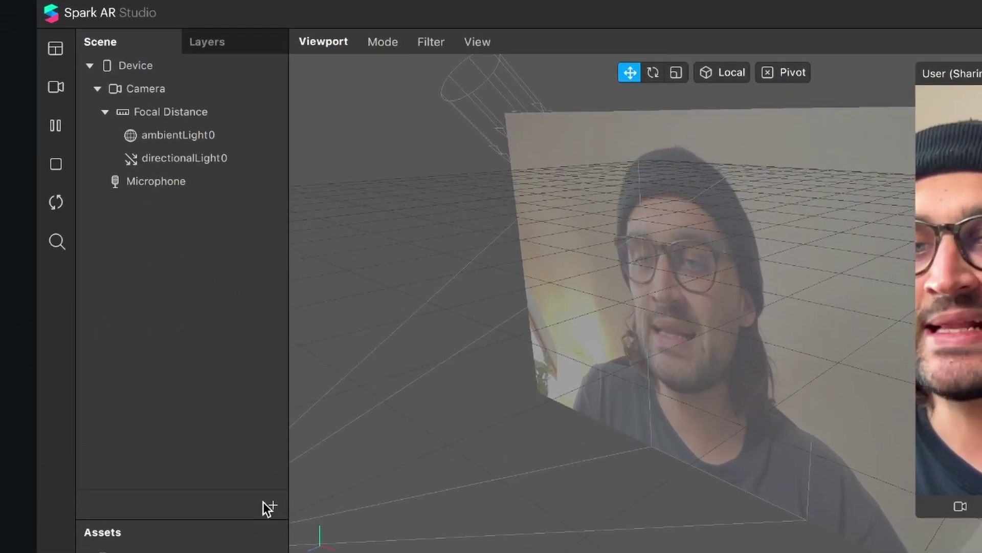
- Add a rectangle to the scene and rename it Blur
{"action": "left_click", "coordinate": [273, 505]}
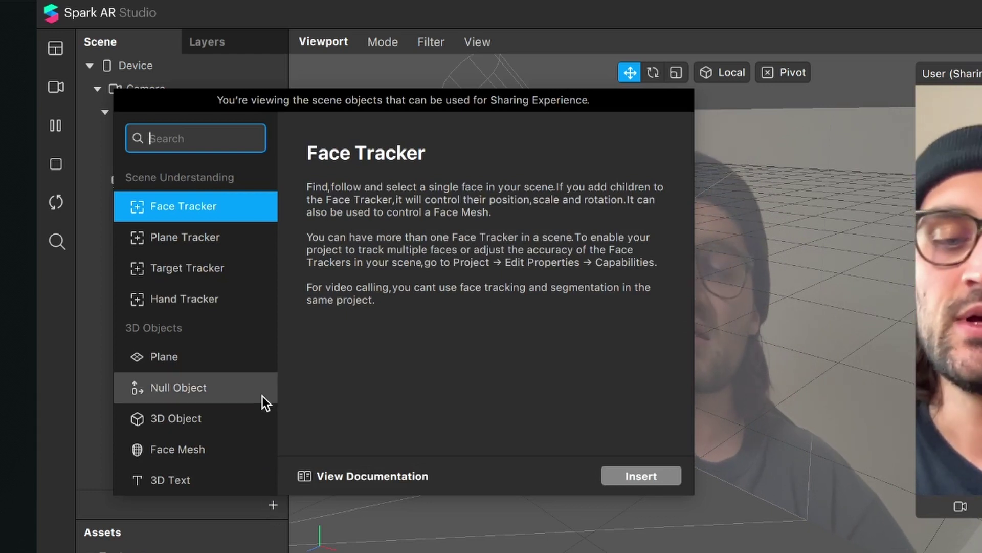
{"action": "type", "text": "re"}
{"action": "key", "text": "Return"}
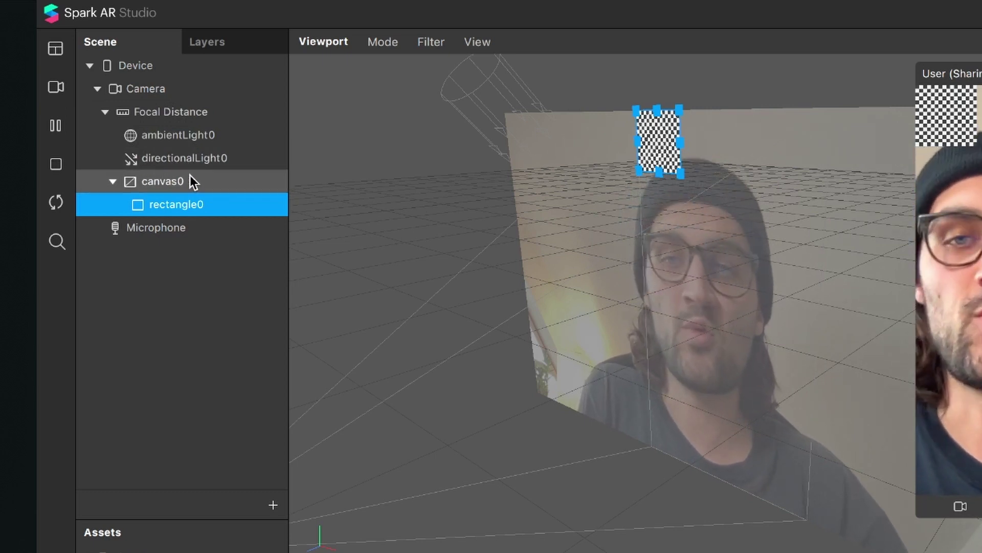
{"action": "double_click", "coordinate": [159, 208]}
{"action": "type", "text": "Blur"}
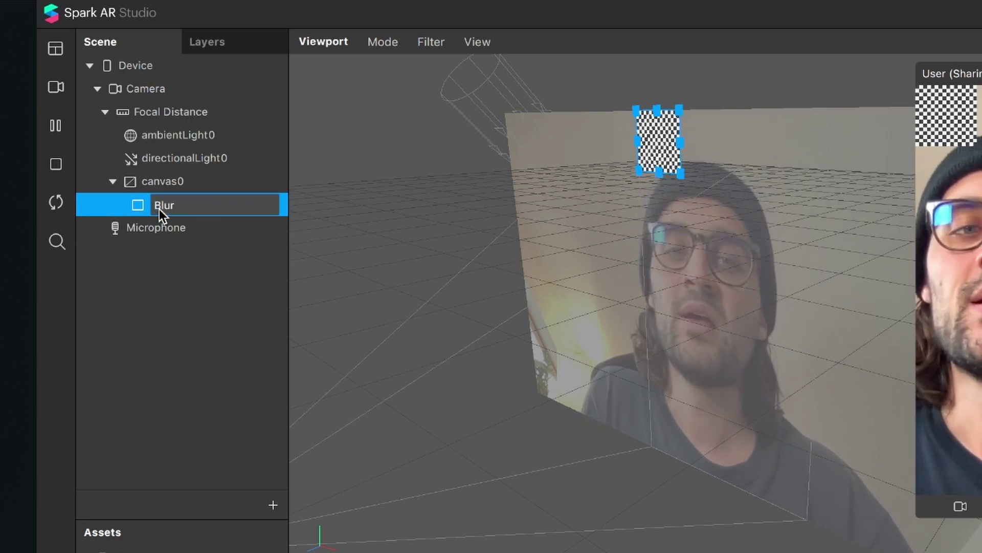
{"action": "key", "text": "Return"}
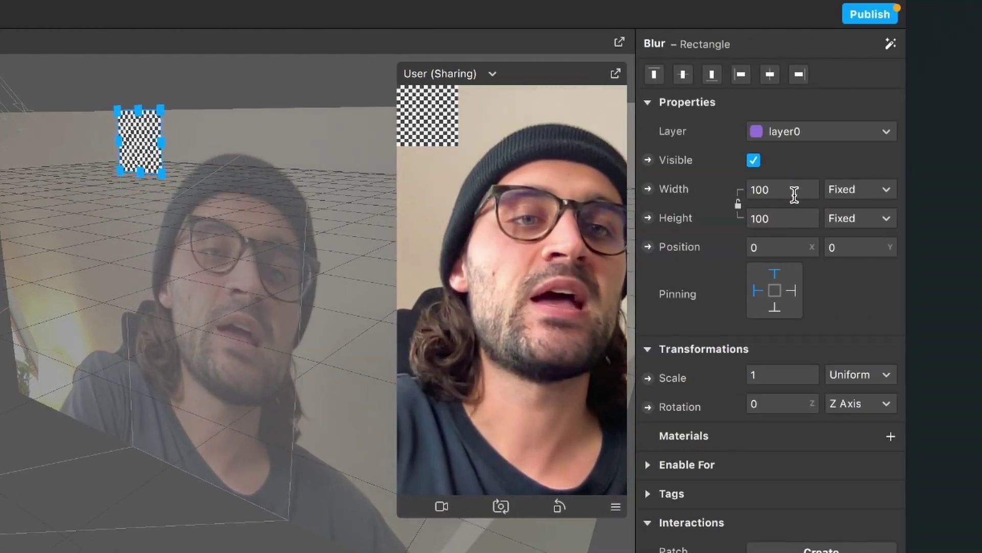
- Make the Blur rectangle fill the canvas's full width and height
{"action": "left_click", "coordinate": [794, 194]}
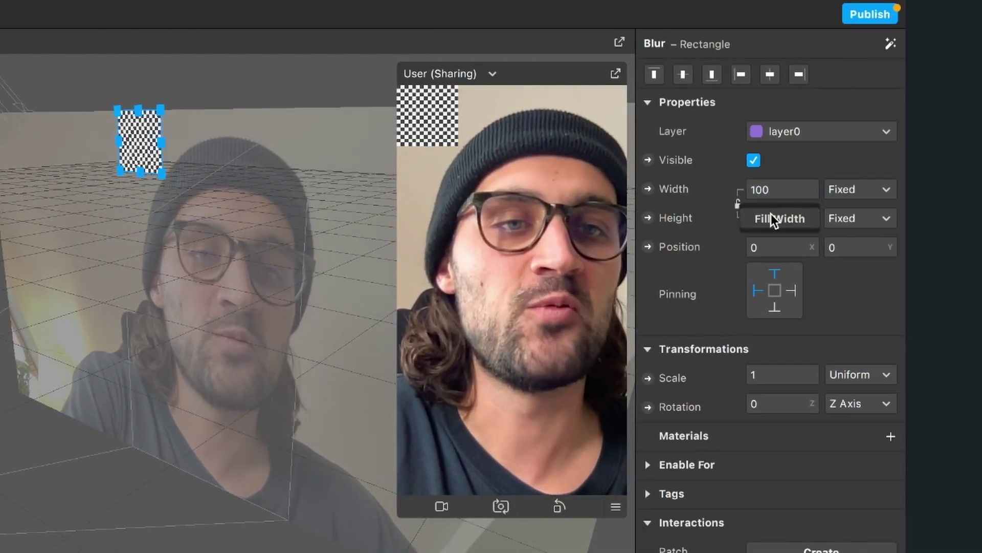
{"action": "left_click", "coordinate": [772, 217]}
{"action": "left_click", "coordinate": [777, 222]}
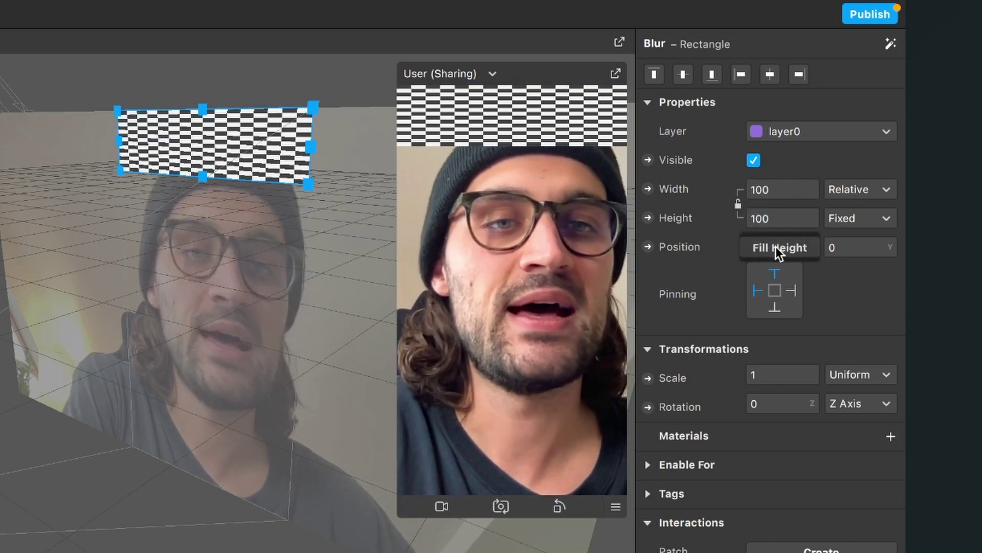
{"action": "left_click", "coordinate": [775, 247]}
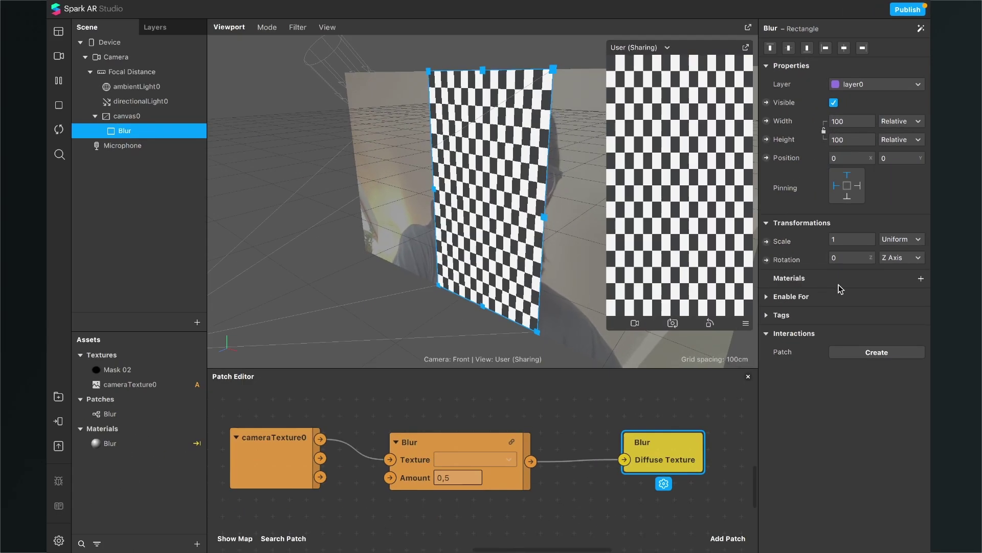
- Assign the Blur material to the rectangle and show the material's properties
{"action": "left_click", "coordinate": [919, 281]}
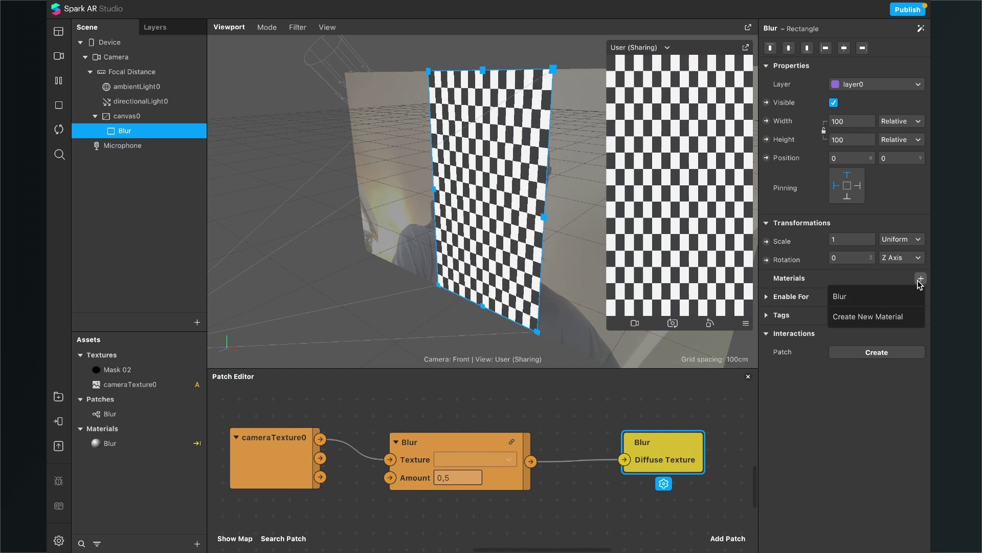
{"action": "left_click", "coordinate": [881, 297]}
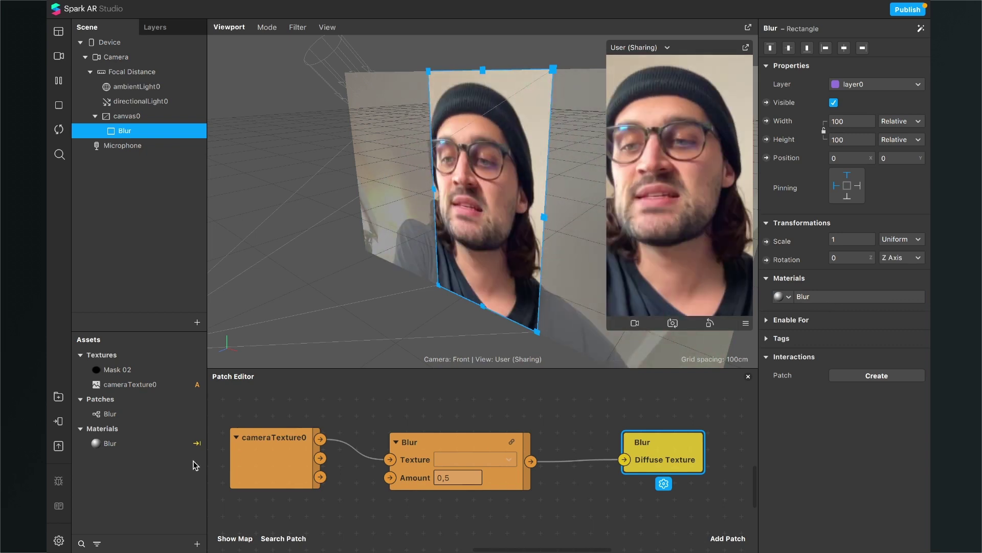
{"action": "double_click", "coordinate": [131, 445]}
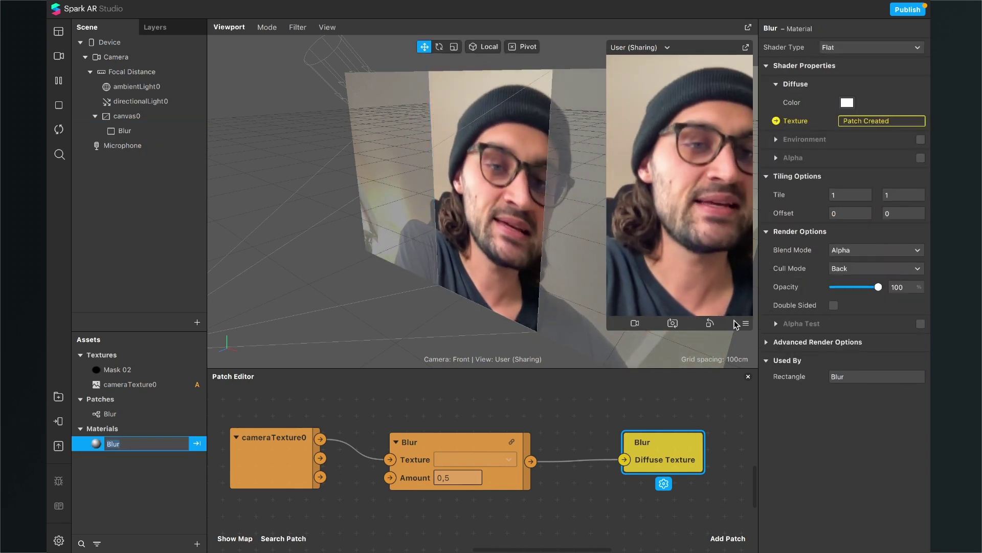
{"action": "key", "text": "Return"}
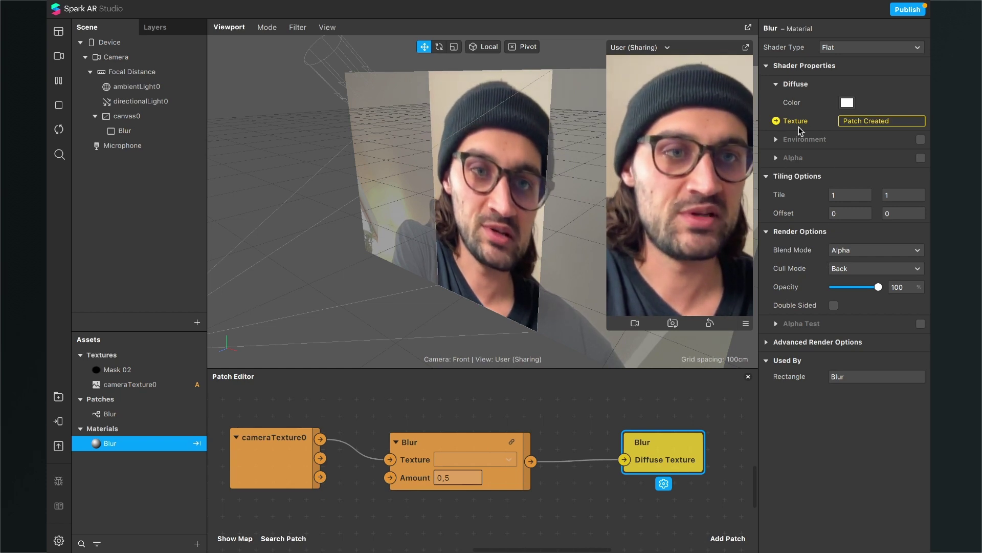
- Enable Alpha on the Blur material with Mask 02 as its texture and invert the mask
{"action": "left_click", "coordinate": [921, 158]}
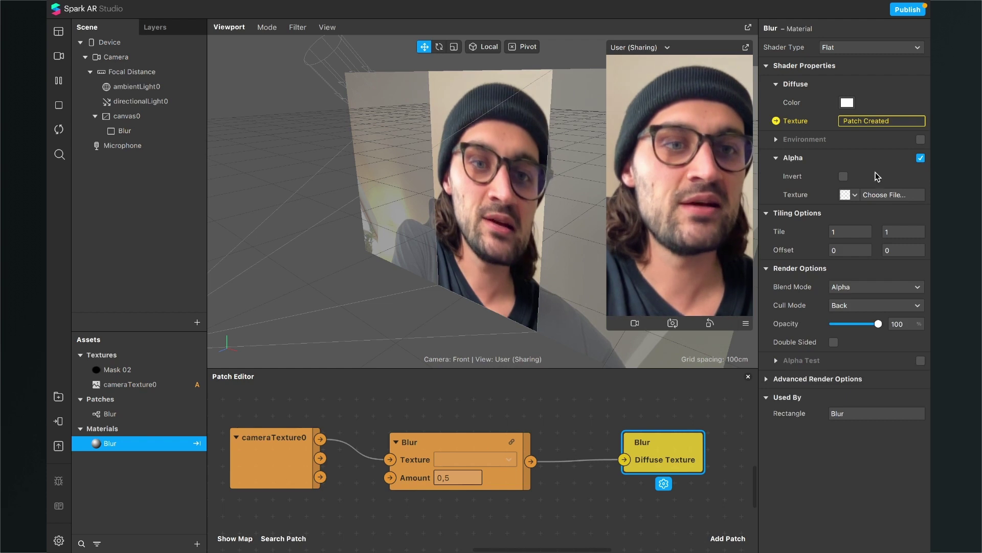
{"action": "left_click", "coordinate": [852, 195]}
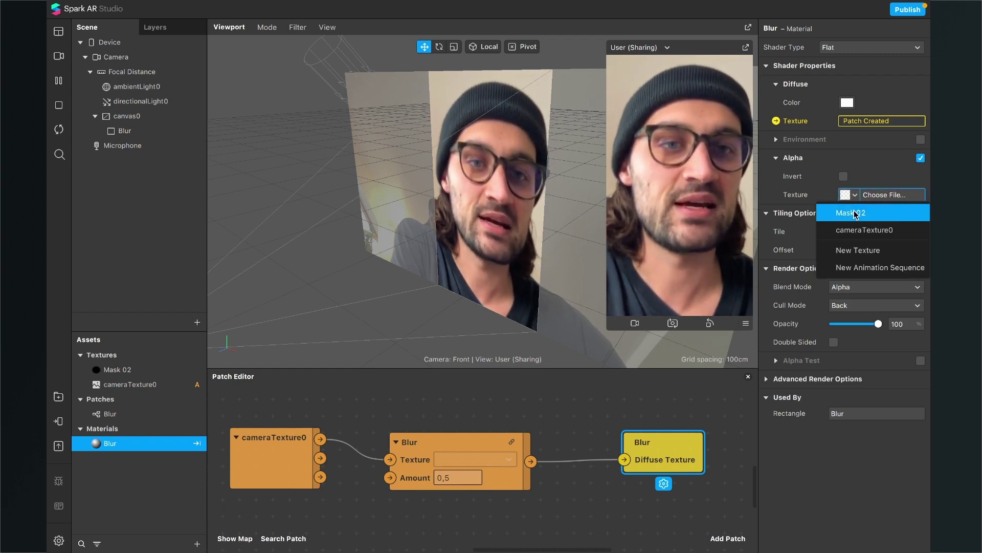
{"action": "left_click", "coordinate": [855, 213]}
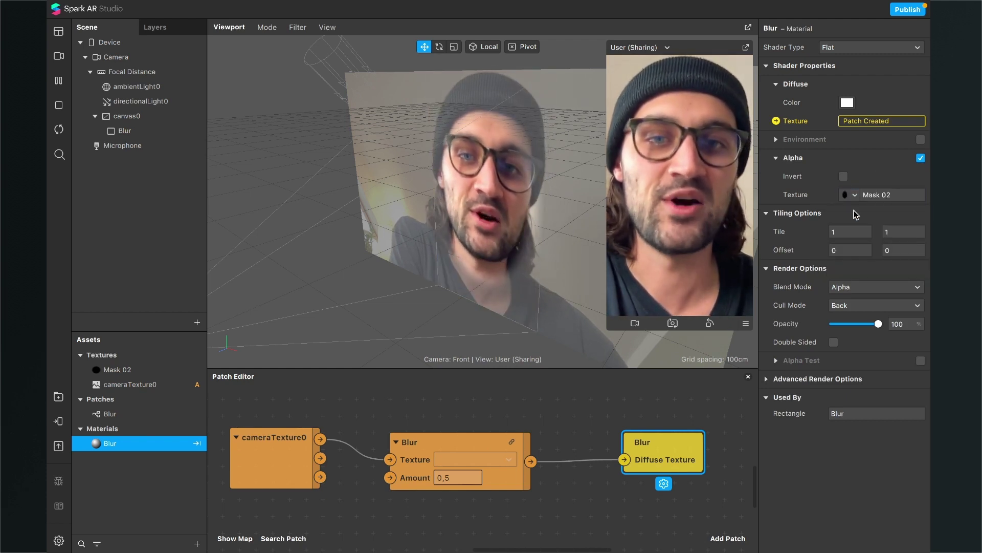
{"action": "left_click", "coordinate": [843, 177]}
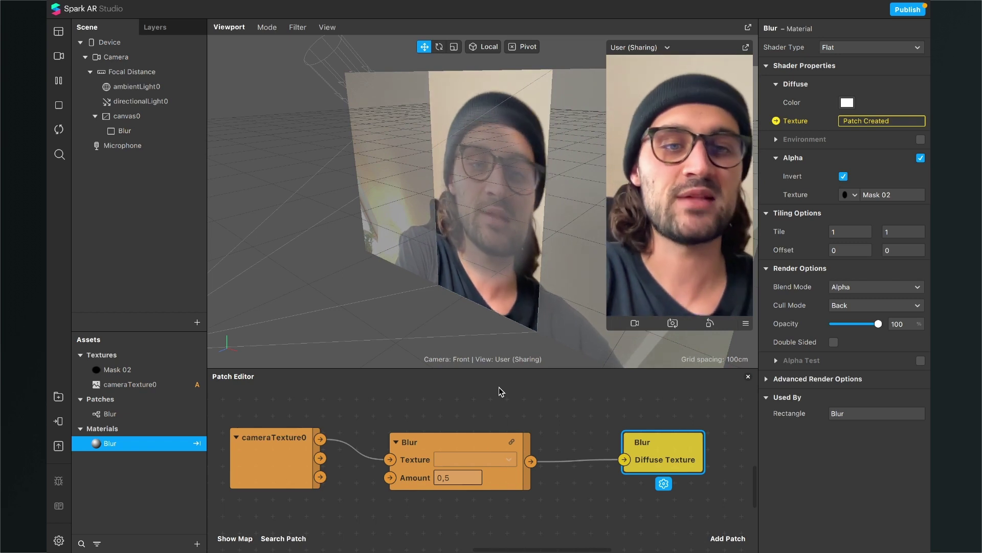
- Set the Blur patch's Amount to 1
{"action": "left_click", "coordinate": [446, 480]}
{"action": "type", "text": "1"}
{"action": "key", "text": "Return"}
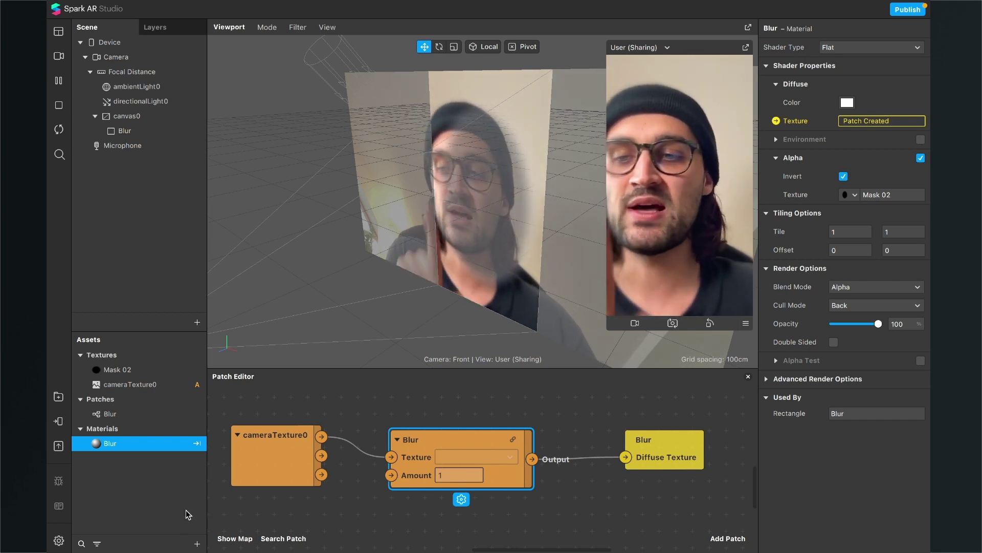
- Import LUT.png from the Assets folder as a color LUT, keeping its name
{"action": "left_click", "coordinate": [197, 543]}
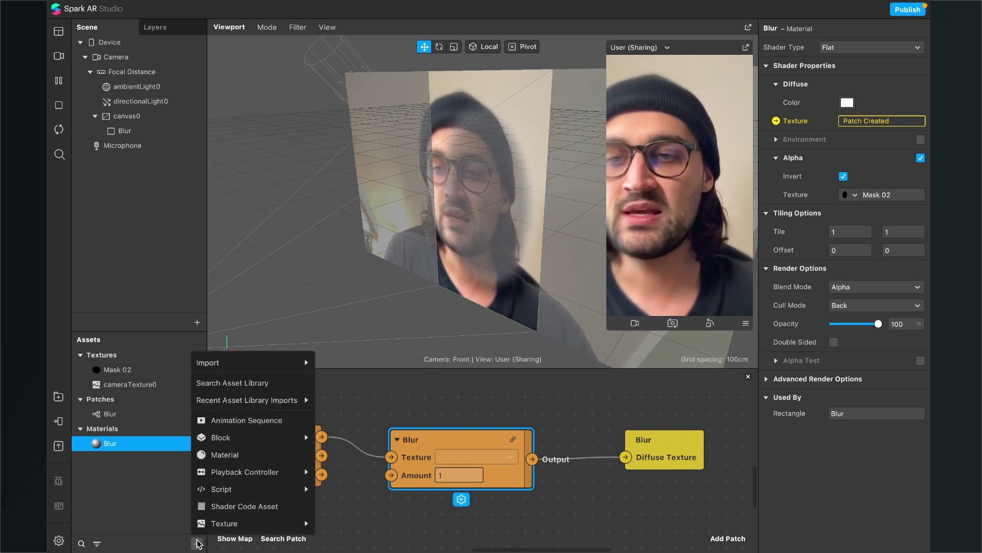
{"action": "mouse_move", "coordinate": [268, 364]}
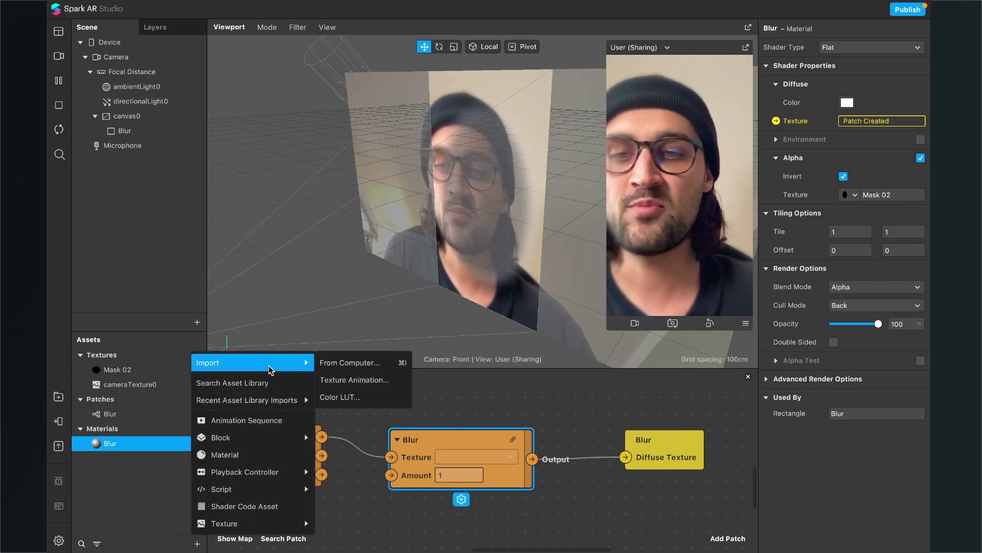
{"action": "left_click", "coordinate": [348, 397]}
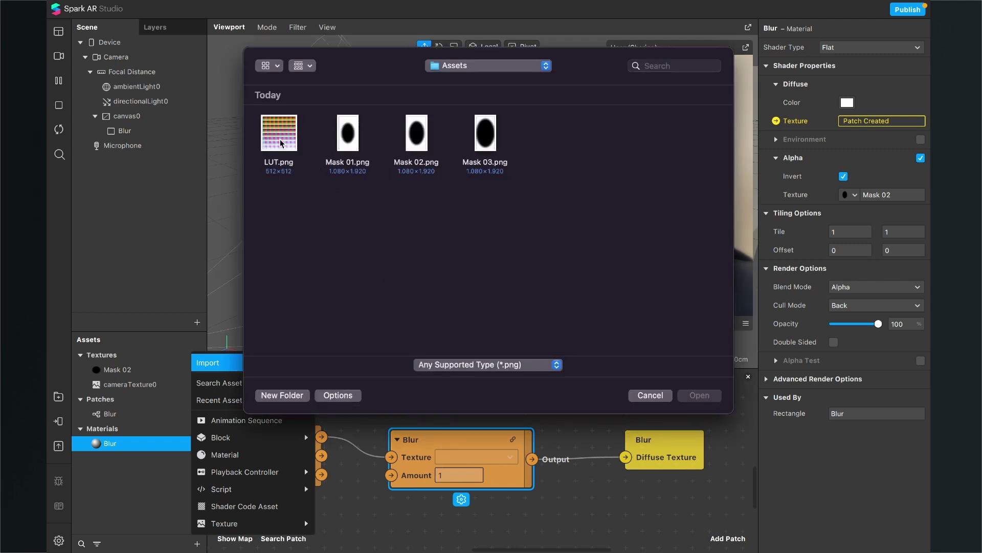
{"action": "left_click", "coordinate": [281, 143]}
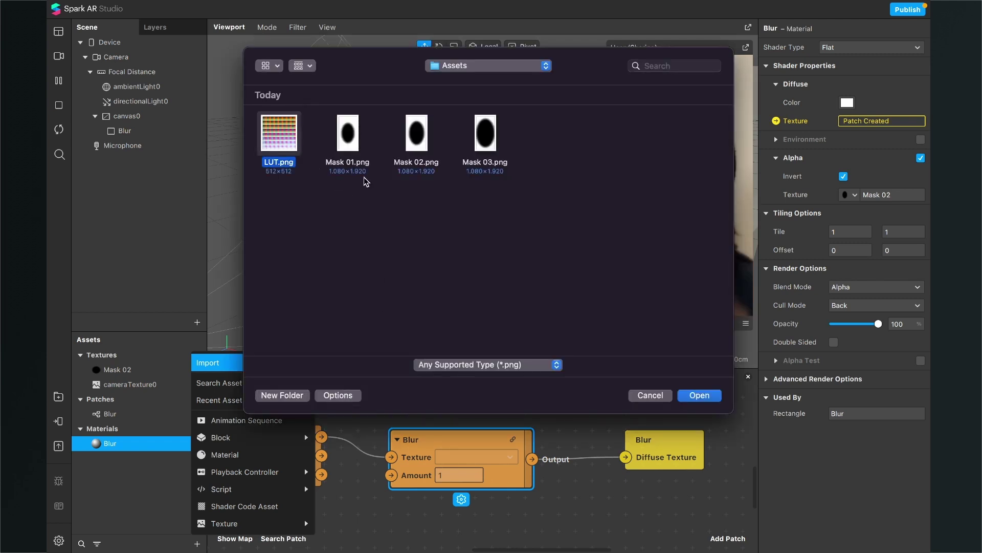
{"action": "left_click", "coordinate": [699, 395]}
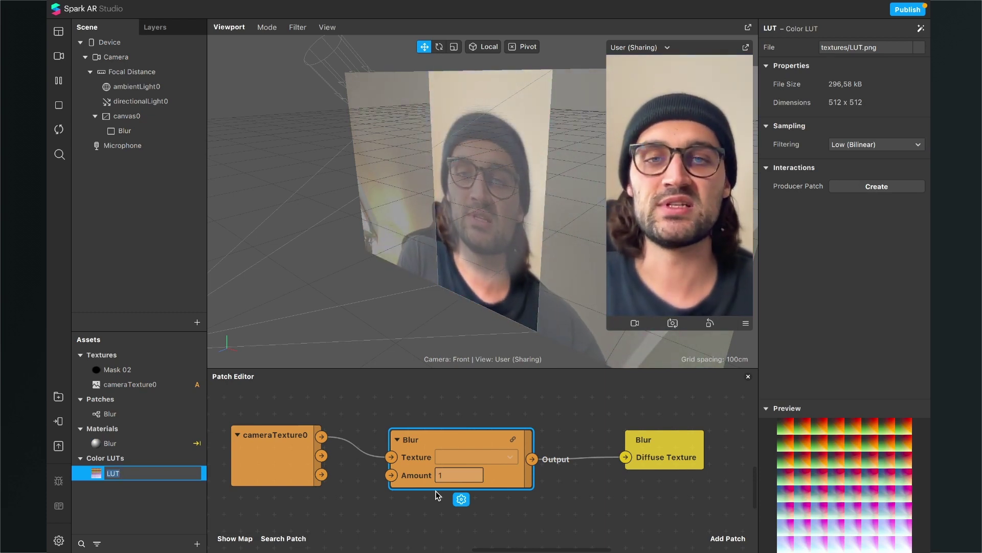
{"action": "left_click", "coordinate": [127, 498]}
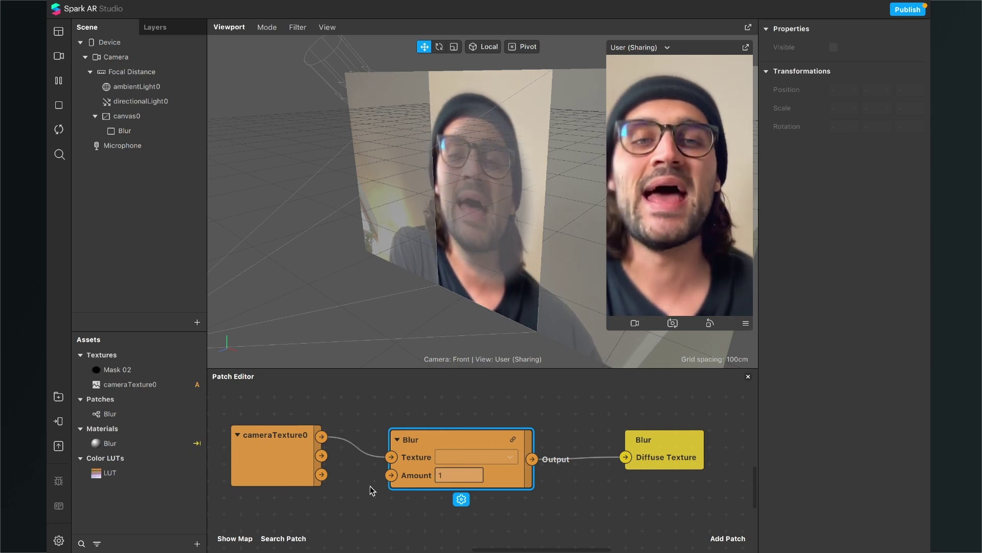
- Add the LUT asset to the patch graph with its colorLUTShader and arrange both patches below the Blur chain
{"action": "scroll", "coordinate": [505, 481], "scroll_direction": "down", "scroll_amount": 3}
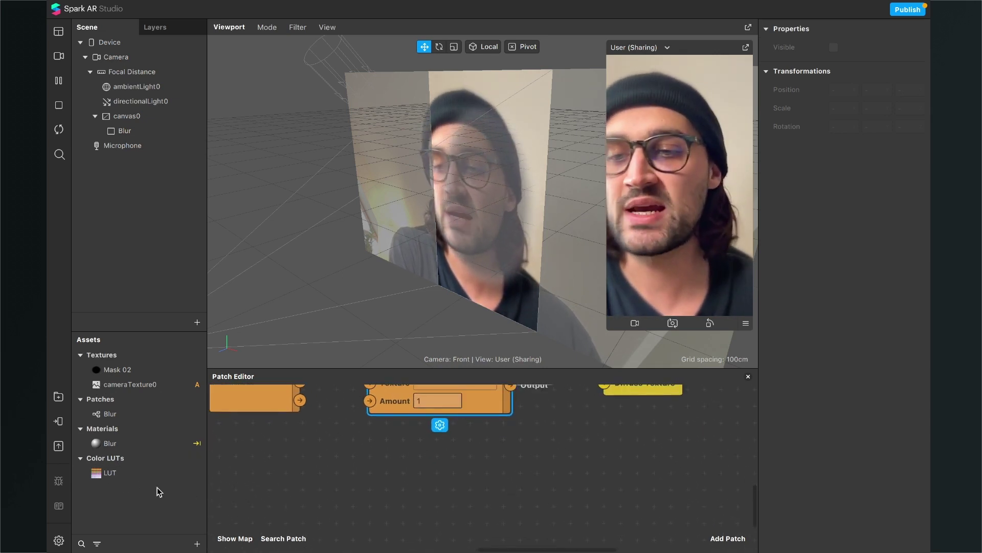
{"action": "left_click_drag", "start_coordinate": [124, 471], "coordinate": [446, 505]}
{"action": "scroll", "coordinate": [511, 486], "scroll_direction": "down", "scroll_amount": 3}
{"action": "left_click_drag", "start_coordinate": [420, 444], "coordinate": [472, 495]}
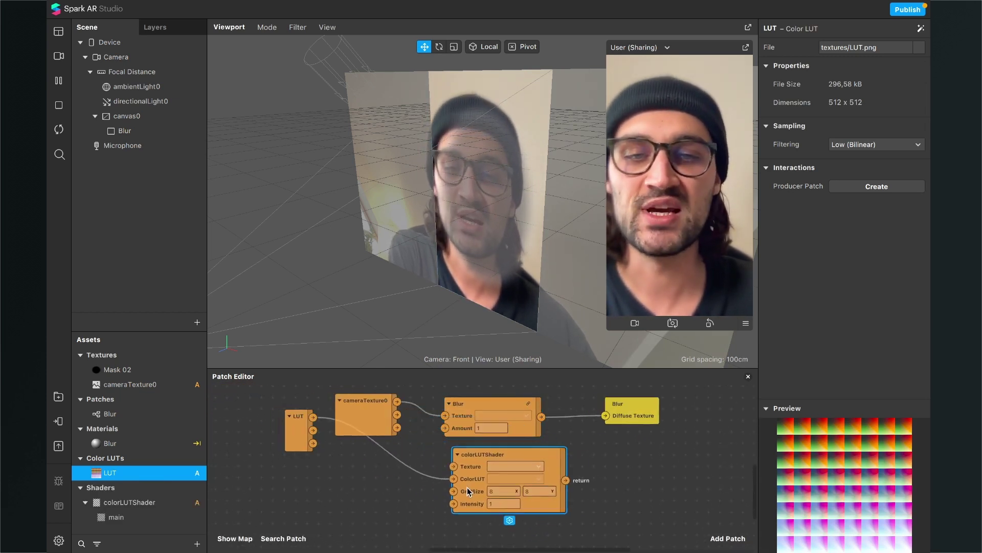
{"action": "left_click_drag", "start_coordinate": [304, 453], "coordinate": [355, 519]}
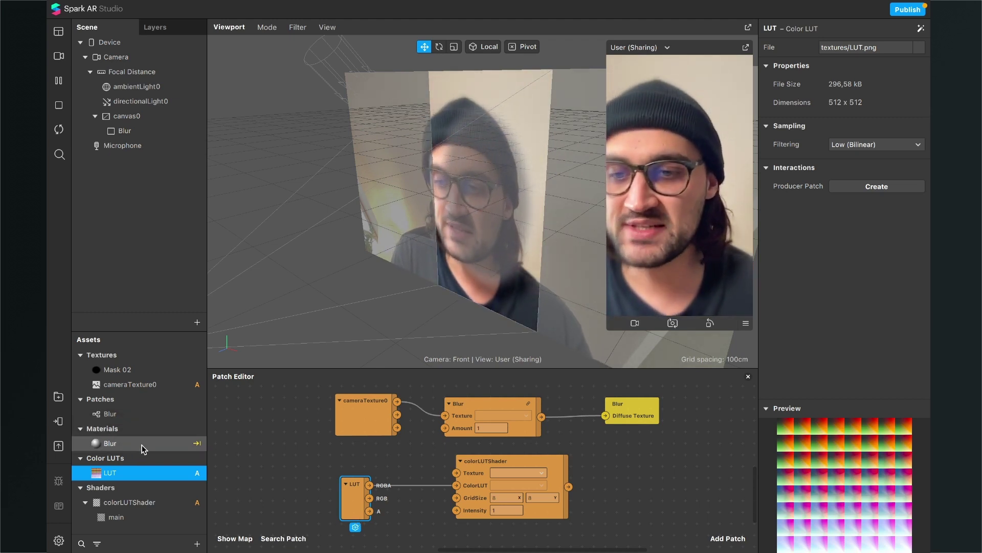
- Create a material named LUT and set its shader type to Flat
{"action": "left_click", "coordinate": [197, 544]}
{"action": "left_click", "coordinate": [244, 459]}
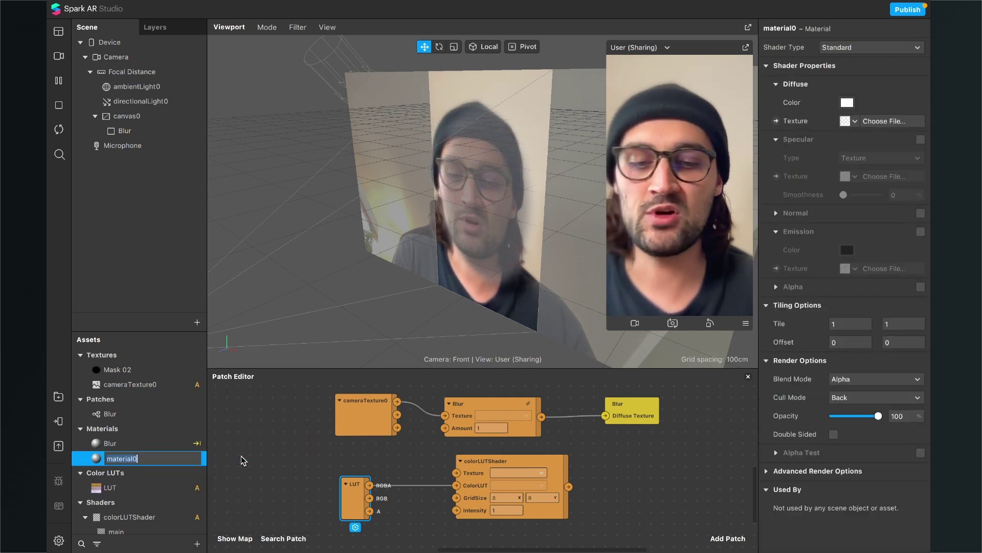
{"action": "type", "text": "LUT"}
{"action": "key", "text": "Return"}
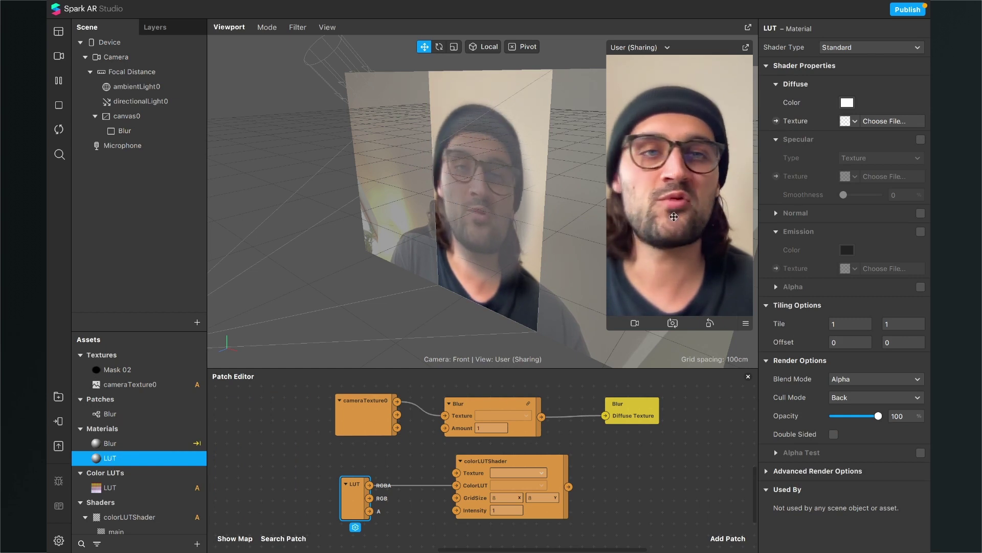
{"action": "left_click", "coordinate": [881, 49]}
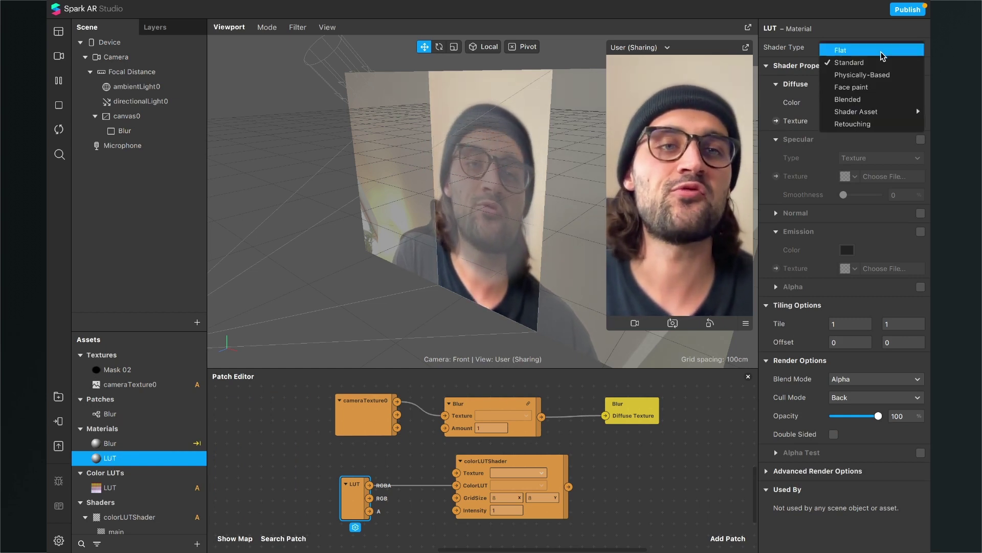
{"action": "left_click", "coordinate": [882, 53]}
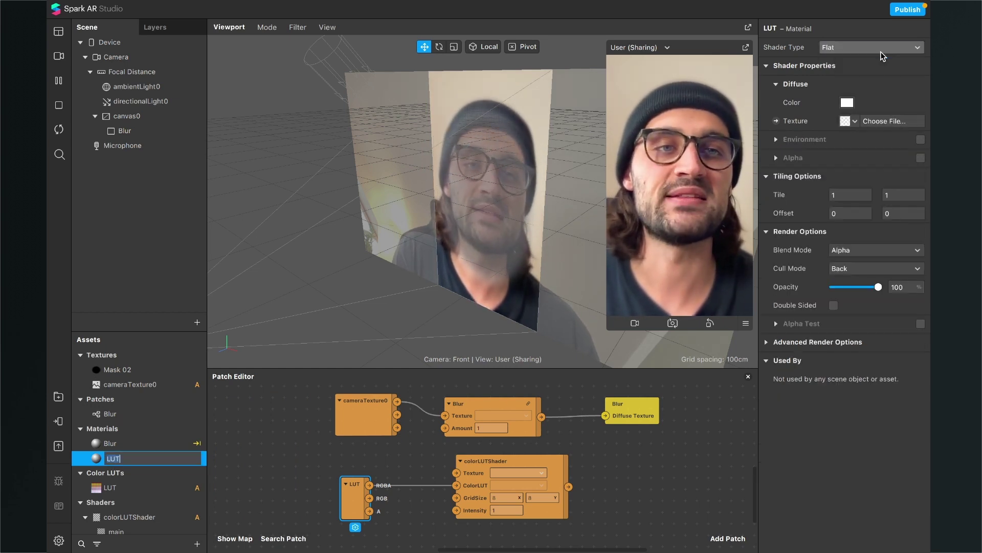
- Add a second rectangle to canvas0 and make its width and height relative at 100 so it fills the canvas
{"action": "left_click", "coordinate": [197, 323]}
{"action": "type", "text": "re"}
{"action": "key", "text": "Escape"}
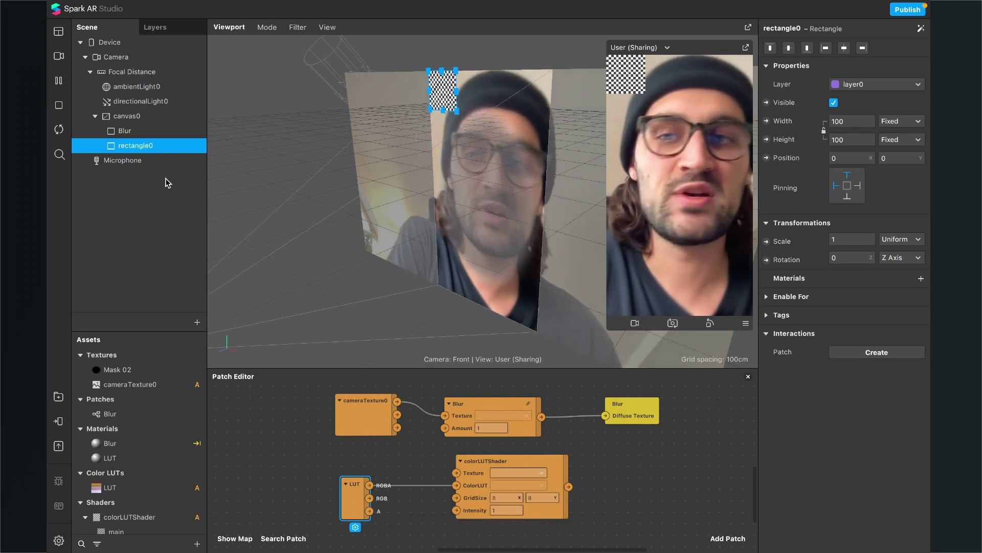
{"action": "left_click", "coordinate": [862, 121]}
{"action": "left_click", "coordinate": [850, 139]}
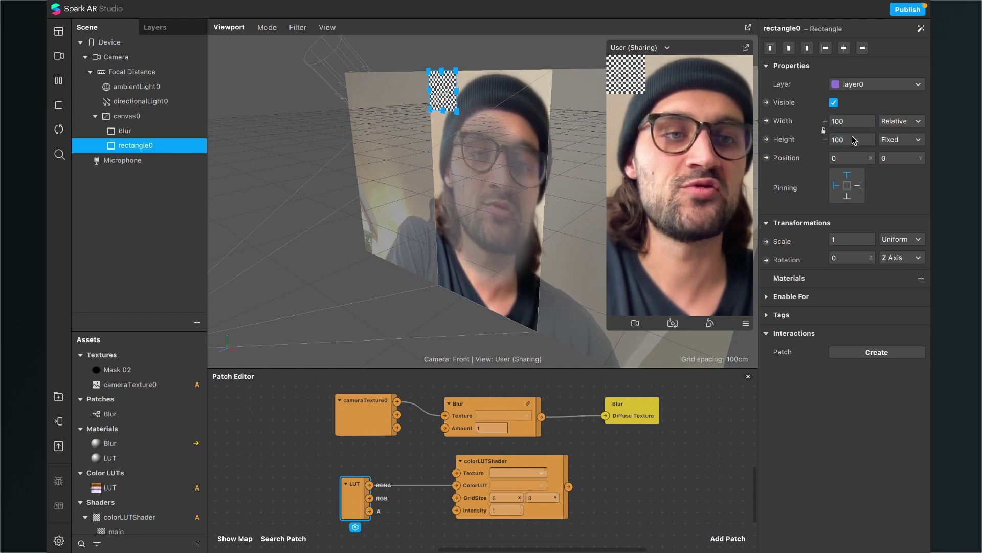
{"action": "left_click", "coordinate": [854, 139]}
{"action": "left_click", "coordinate": [848, 157]}
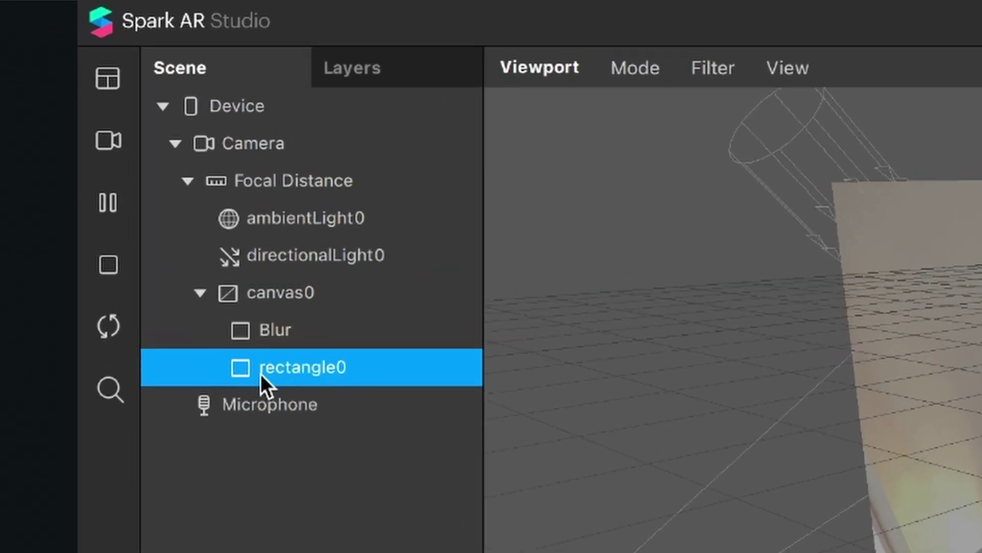
- Move the new rectangle above Blur in canvas0 and assign the LUT material to it
{"action": "left_click_drag", "start_coordinate": [262, 374], "coordinate": [267, 315]}
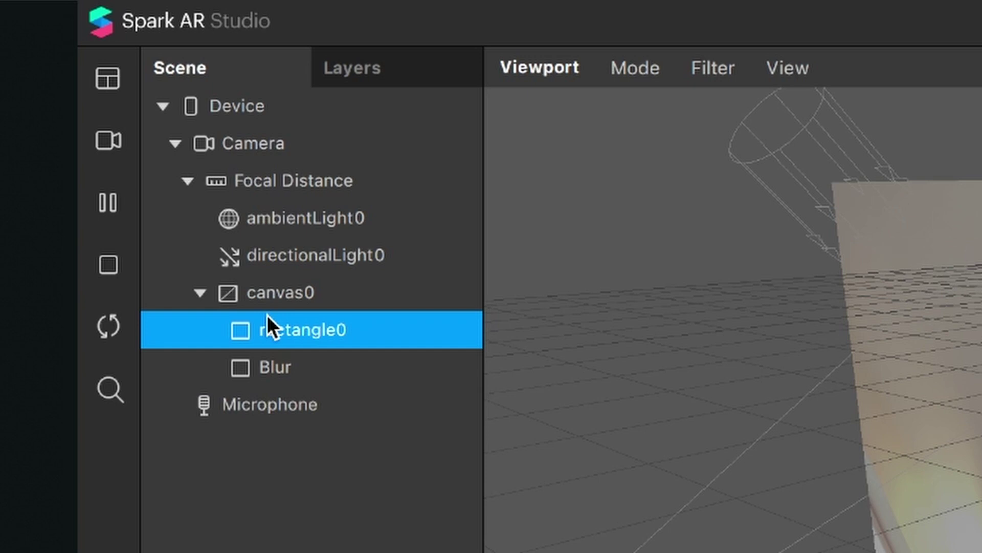
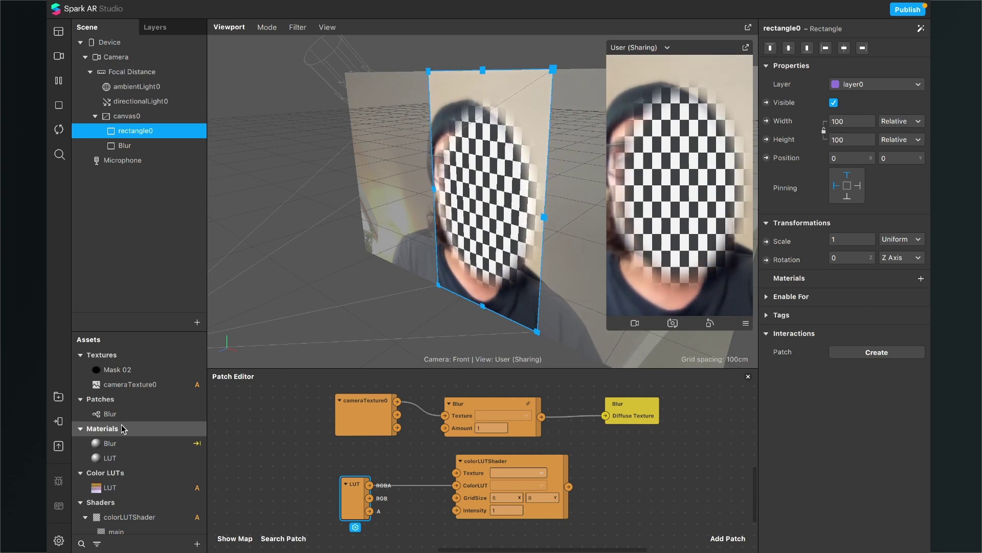
{"action": "left_click", "coordinate": [921, 279]}
{"action": "left_click", "coordinate": [863, 315]}
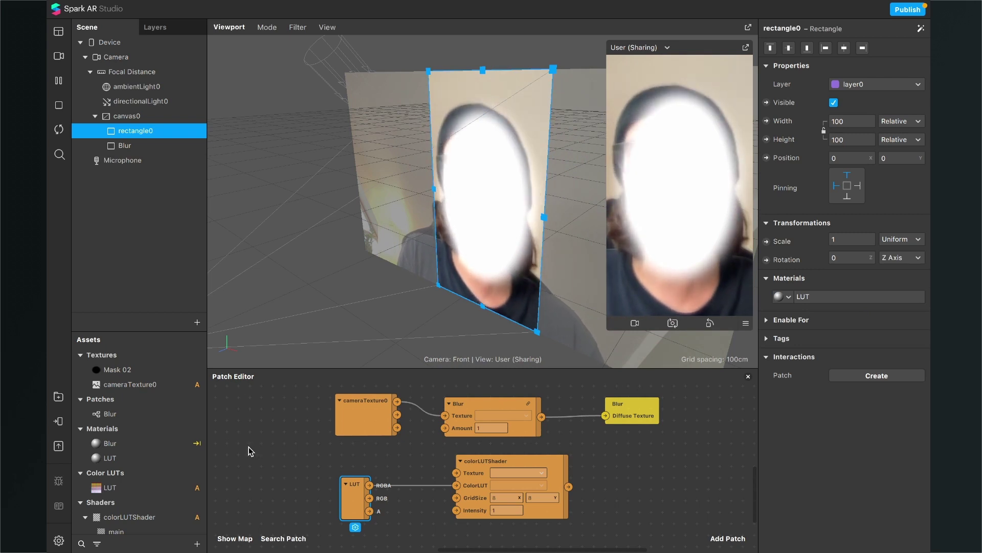
- Create a patch for the LUT material's Diffuse Texture and connect colorLUTShader's output to it
{"action": "double_click", "coordinate": [130, 456]}
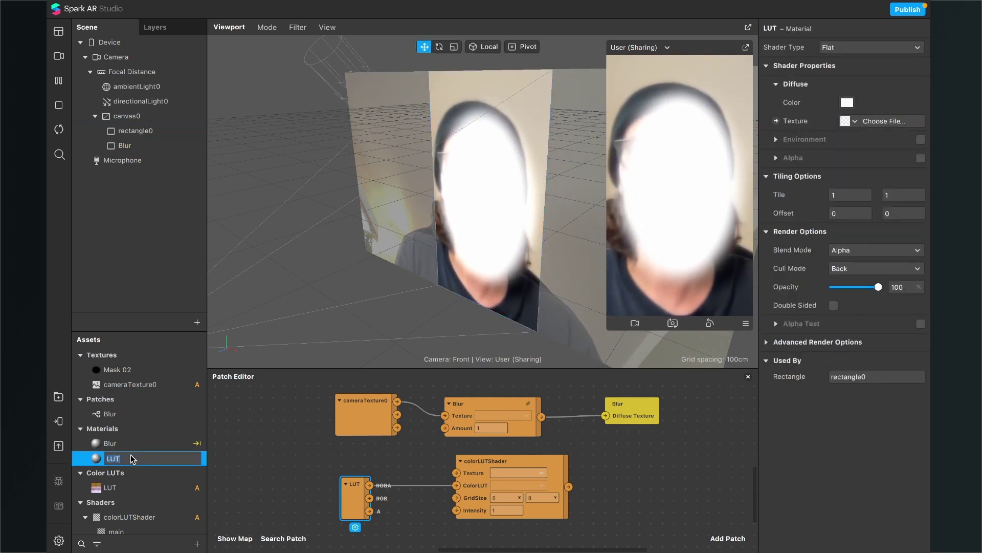
{"action": "key", "text": "Return"}
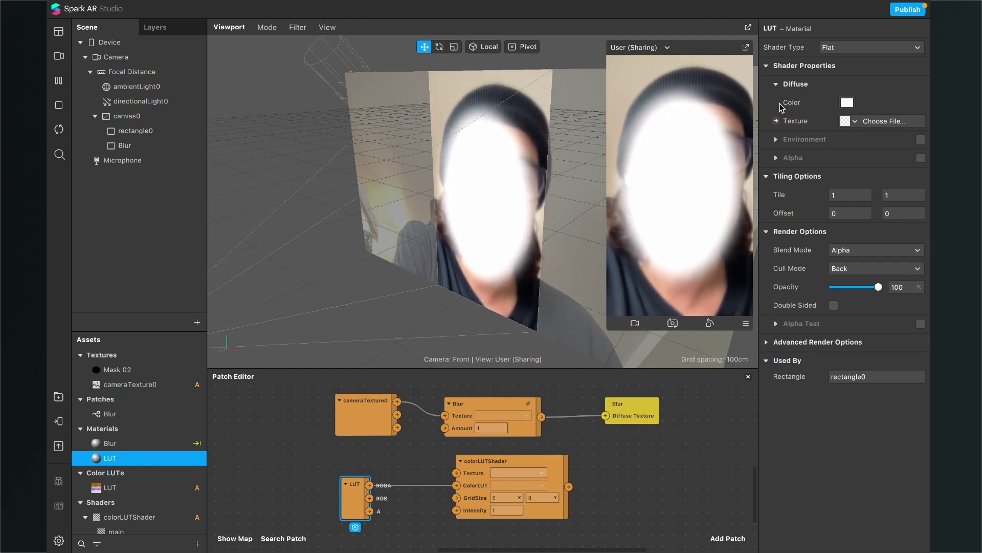
{"action": "left_click", "coordinate": [776, 121]}
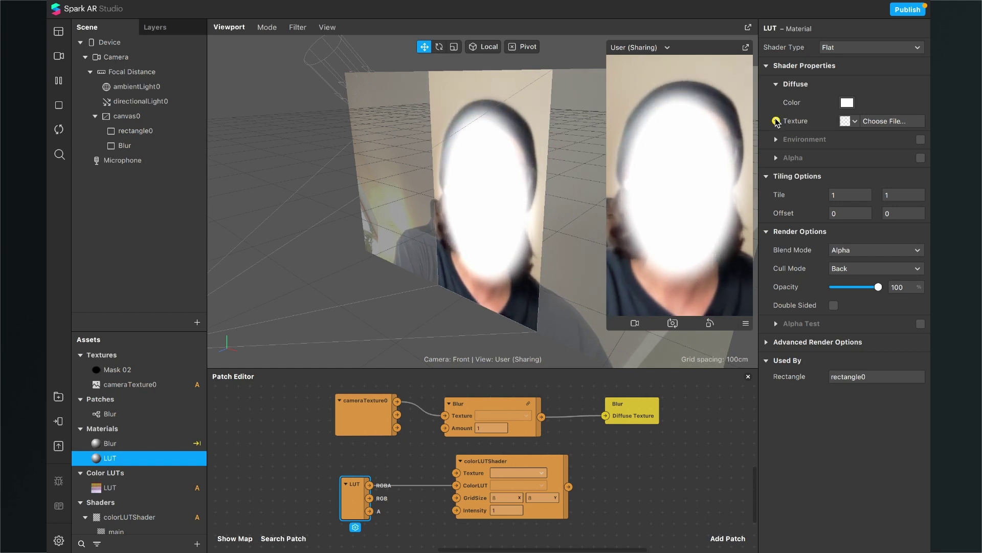
{"action": "scroll", "coordinate": [588, 447], "scroll_direction": "up", "scroll_amount": 3}
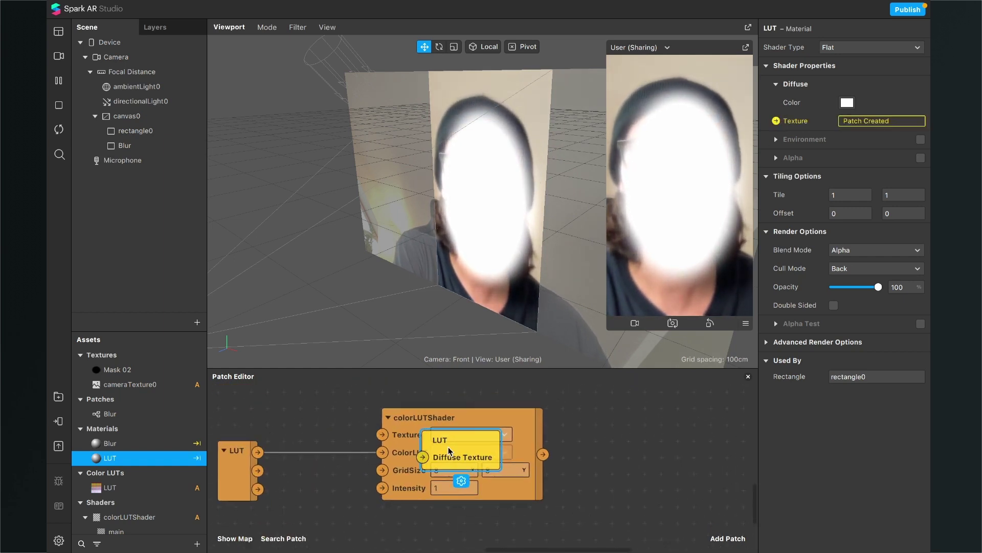
{"action": "left_click_drag", "start_coordinate": [449, 450], "coordinate": [655, 445]}
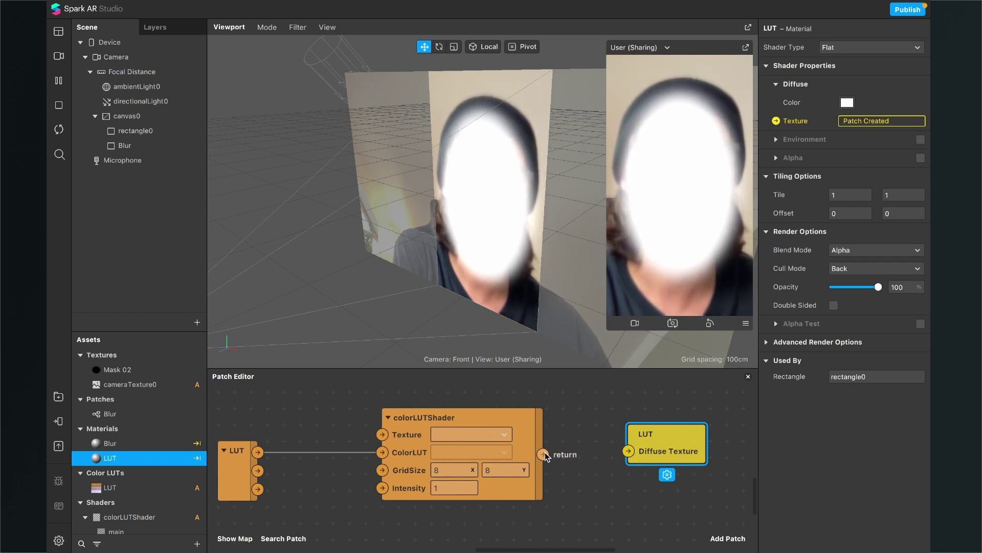
{"action": "left_click_drag", "start_coordinate": [543, 454], "coordinate": [631, 449]}
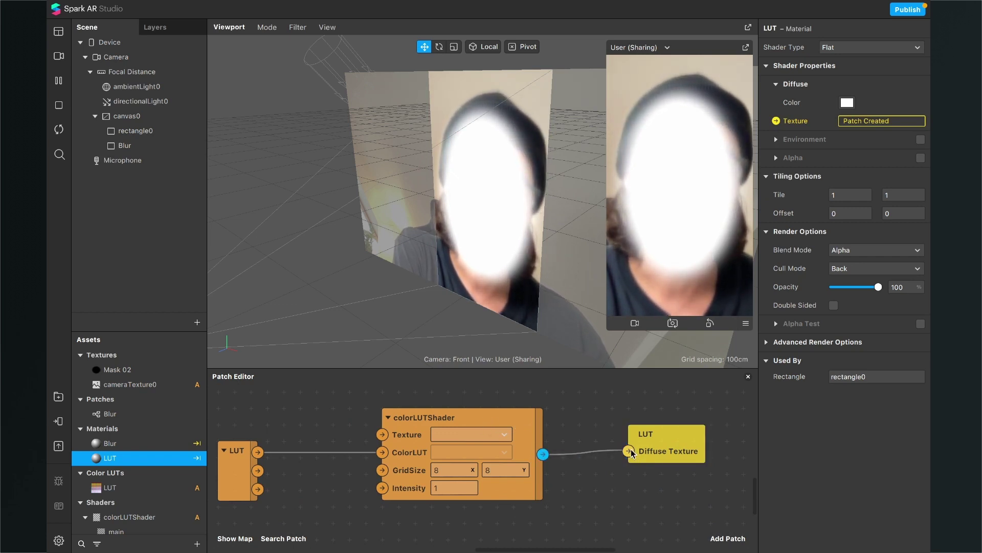
- Reposition the LUT and cameraTexture0 patches and connect cameraTexture0's RGBA to colorLUTShader's Texture input
{"action": "scroll", "coordinate": [513, 444], "scroll_direction": "down", "scroll_amount": 3}
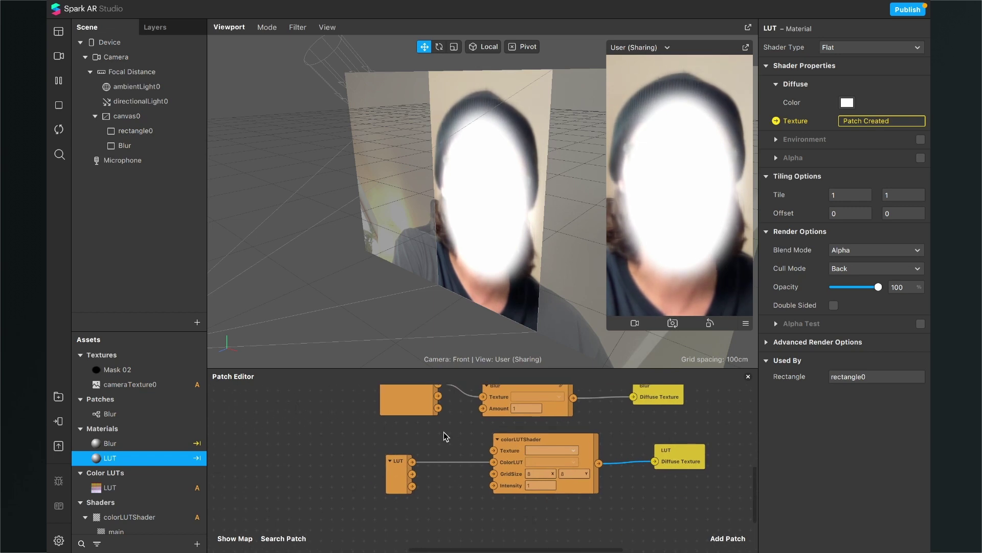
{"action": "left_click_drag", "start_coordinate": [387, 463], "coordinate": [387, 486]}
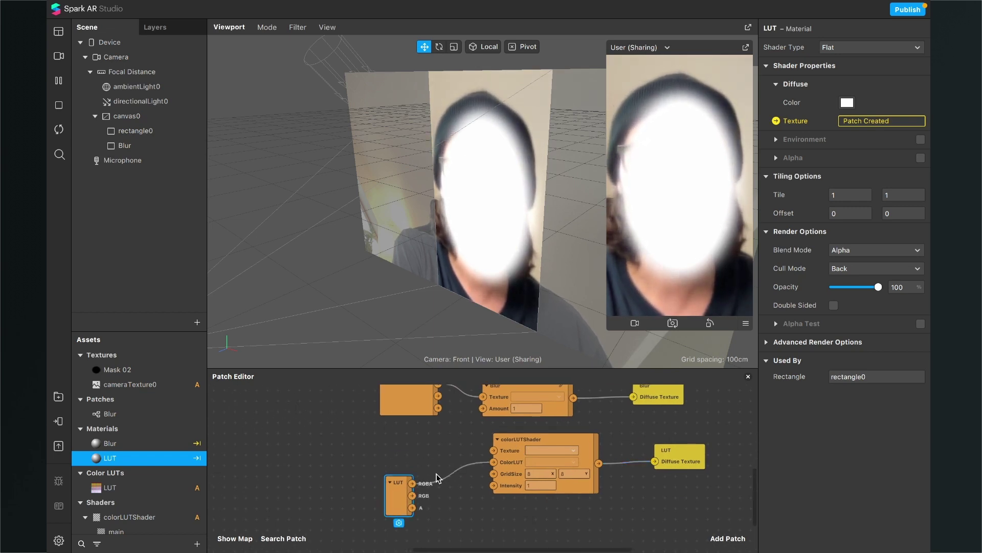
{"action": "scroll", "coordinate": [397, 504], "scroll_direction": "up", "scroll_amount": 3}
{"action": "left_click_drag", "start_coordinate": [408, 451], "coordinate": [399, 467]}
{"action": "scroll", "coordinate": [428, 455], "scroll_direction": "up", "scroll_amount": 3}
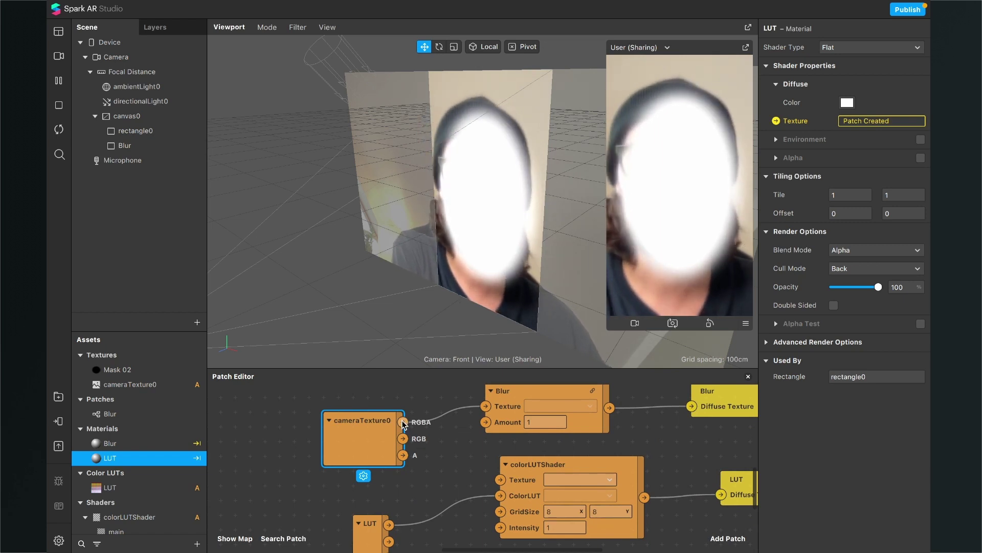
{"action": "left_click_drag", "start_coordinate": [403, 423], "coordinate": [500, 481]}
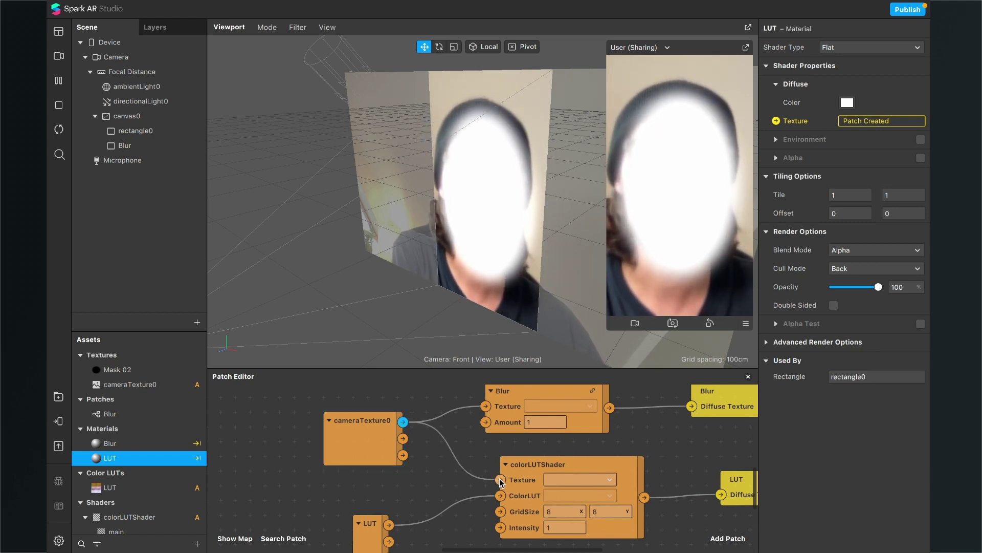
{"action": "scroll", "coordinate": [569, 478], "scroll_direction": "right", "scroll_amount": 3}
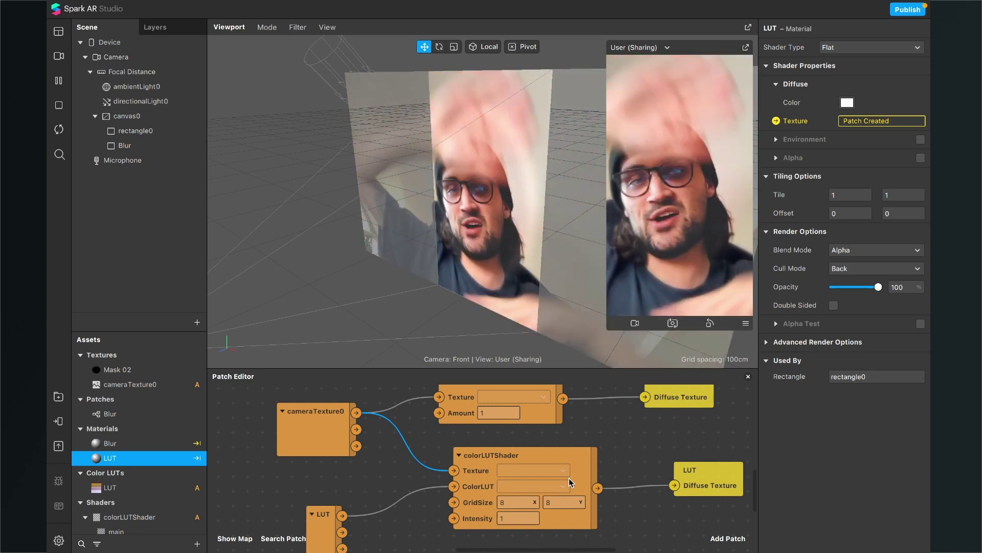
- Move the Blur patch and its Diffuse Texture patch farther from cameraTexture0 and delete the connection between cameraTexture0 and Blur
{"action": "scroll", "coordinate": [573, 475], "scroll_direction": "down", "scroll_amount": 3}
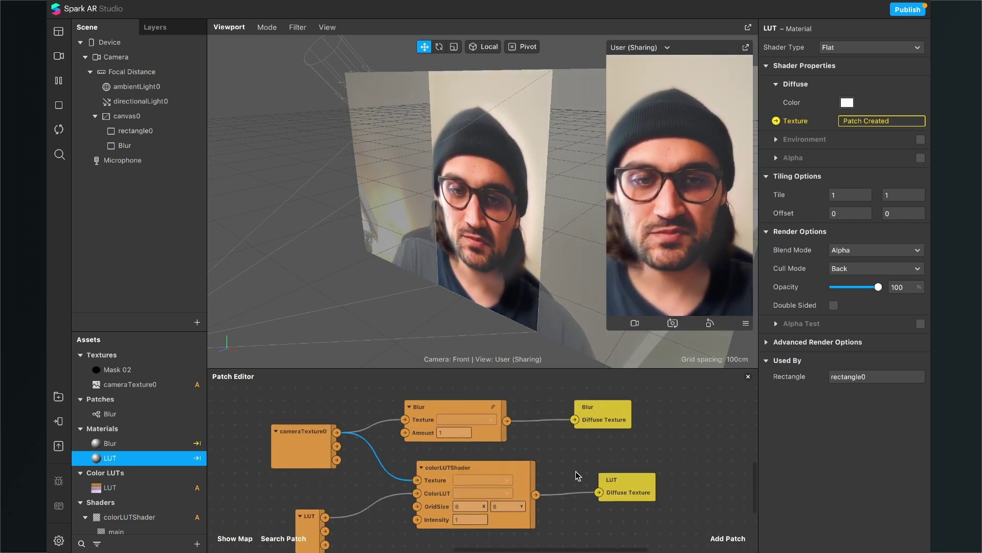
{"action": "left_click_drag", "start_coordinate": [660, 451], "coordinate": [600, 402]}
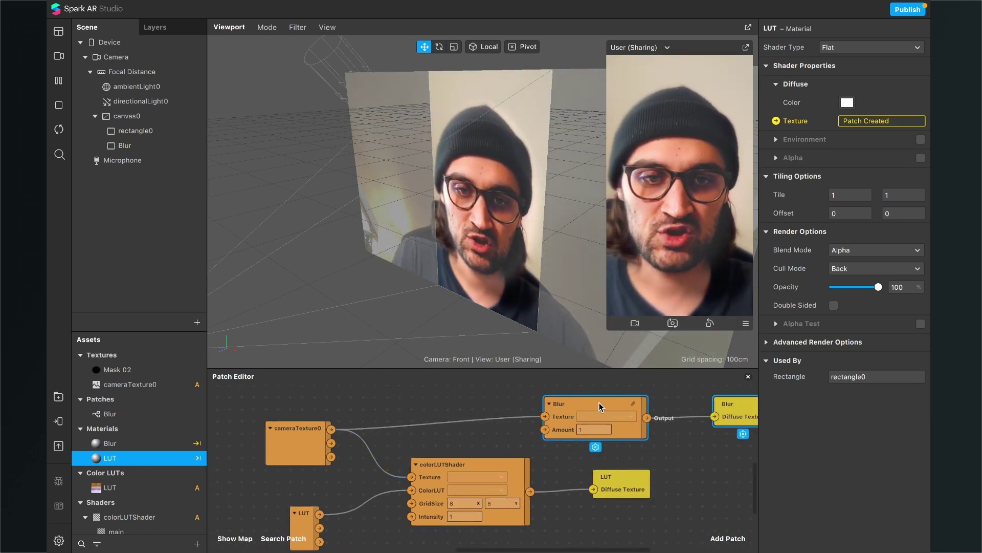
{"action": "scroll", "coordinate": [408, 427], "scroll_direction": "up", "scroll_amount": 2}
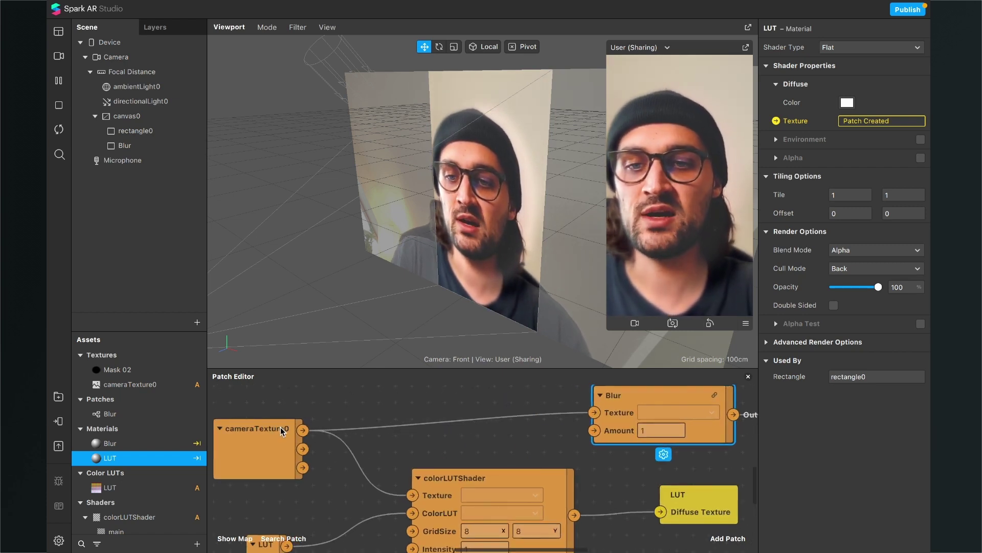
{"action": "left_click", "coordinate": [523, 416]}
{"action": "key", "text": "Delete"}
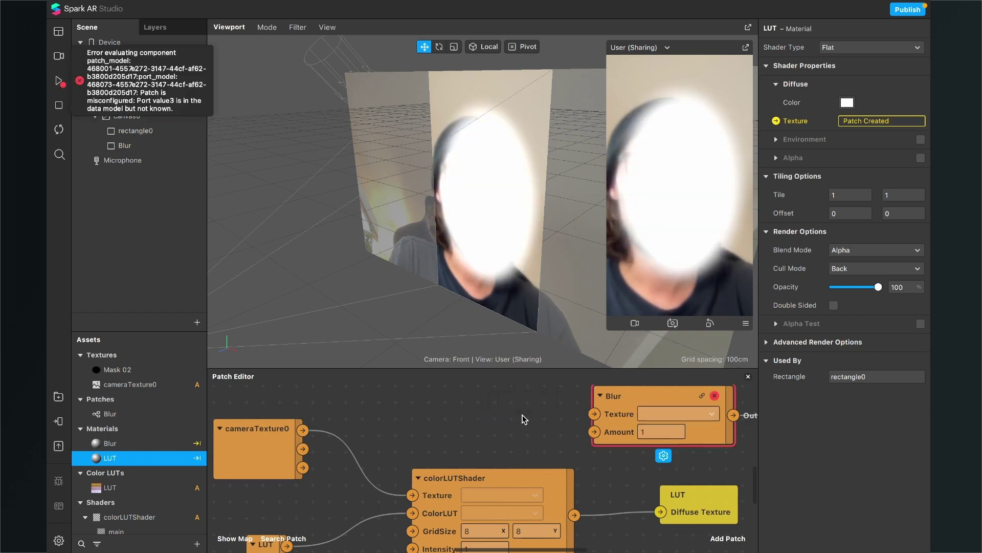
- Connect colorLUTShader's return output to the Blur patch's Texture input
{"action": "scroll", "coordinate": [523, 414], "scroll_direction": "right", "scroll_amount": 5}
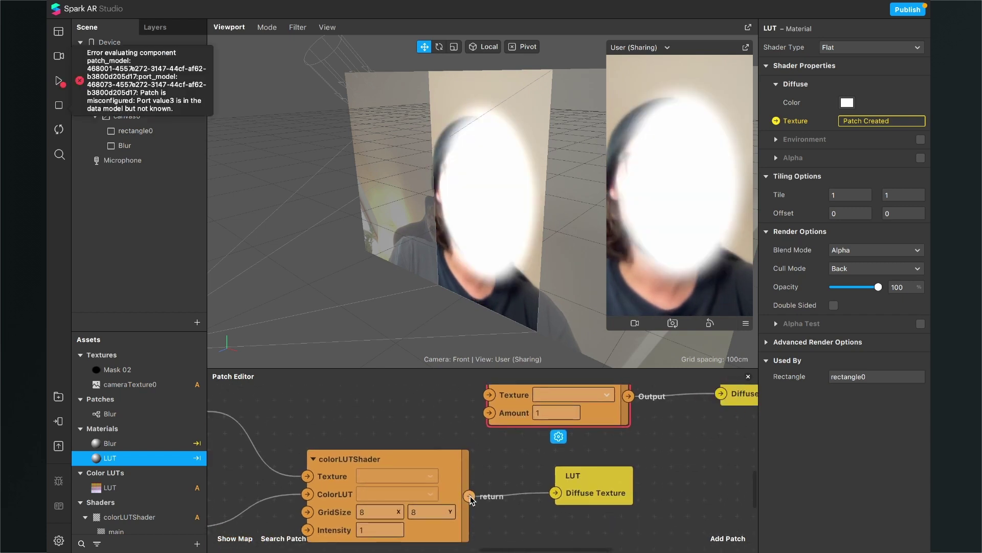
{"action": "left_click_drag", "start_coordinate": [469, 498], "coordinate": [490, 393]}
{"action": "scroll", "coordinate": [515, 433], "scroll_direction": "up", "scroll_amount": 2}
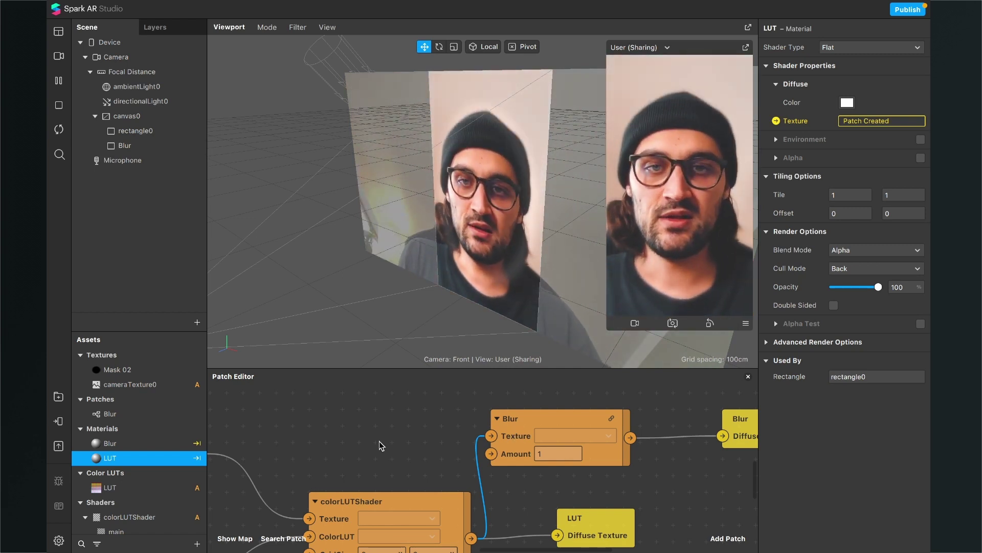
{"action": "scroll", "coordinate": [379, 444], "scroll_direction": "down", "scroll_amount": 3}
{"action": "left_click", "coordinate": [581, 505]}
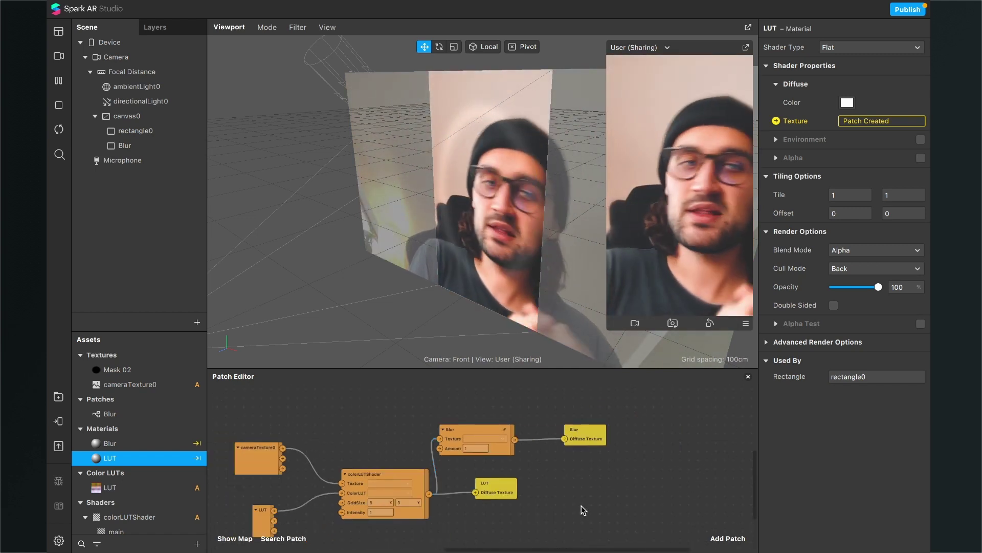
{"action": "scroll", "coordinate": [581, 506], "scroll_direction": "up", "scroll_amount": 3}
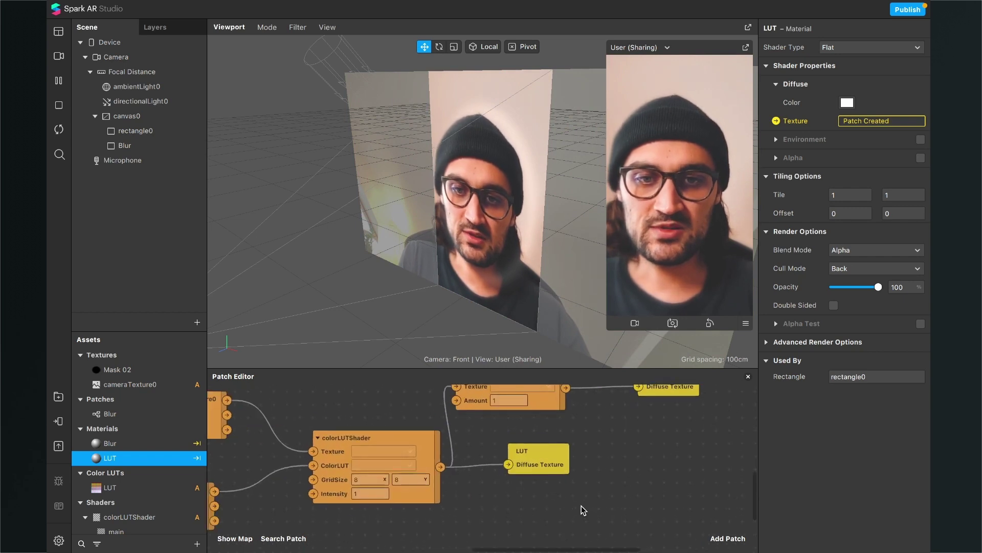
{"action": "scroll", "coordinate": [581, 505], "scroll_direction": "down", "scroll_amount": 2}
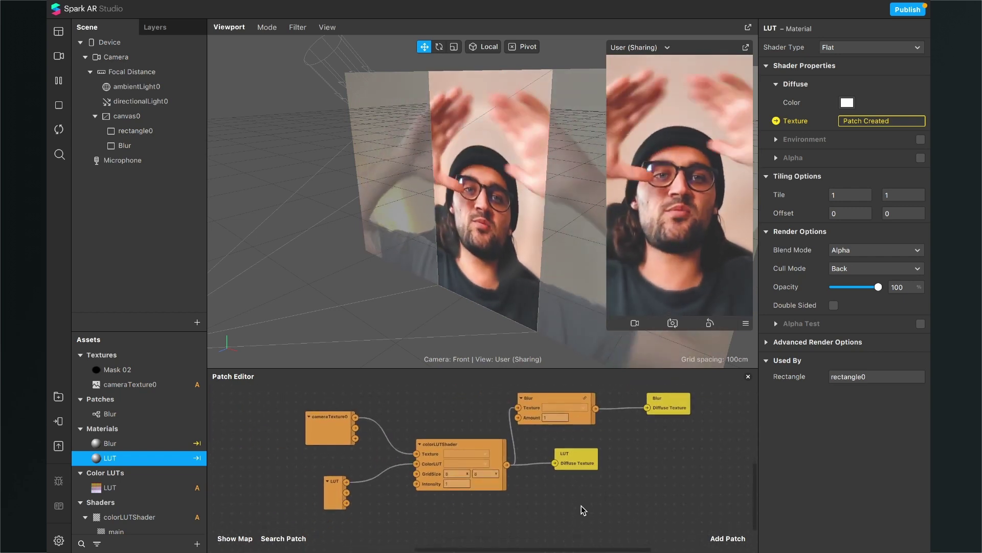